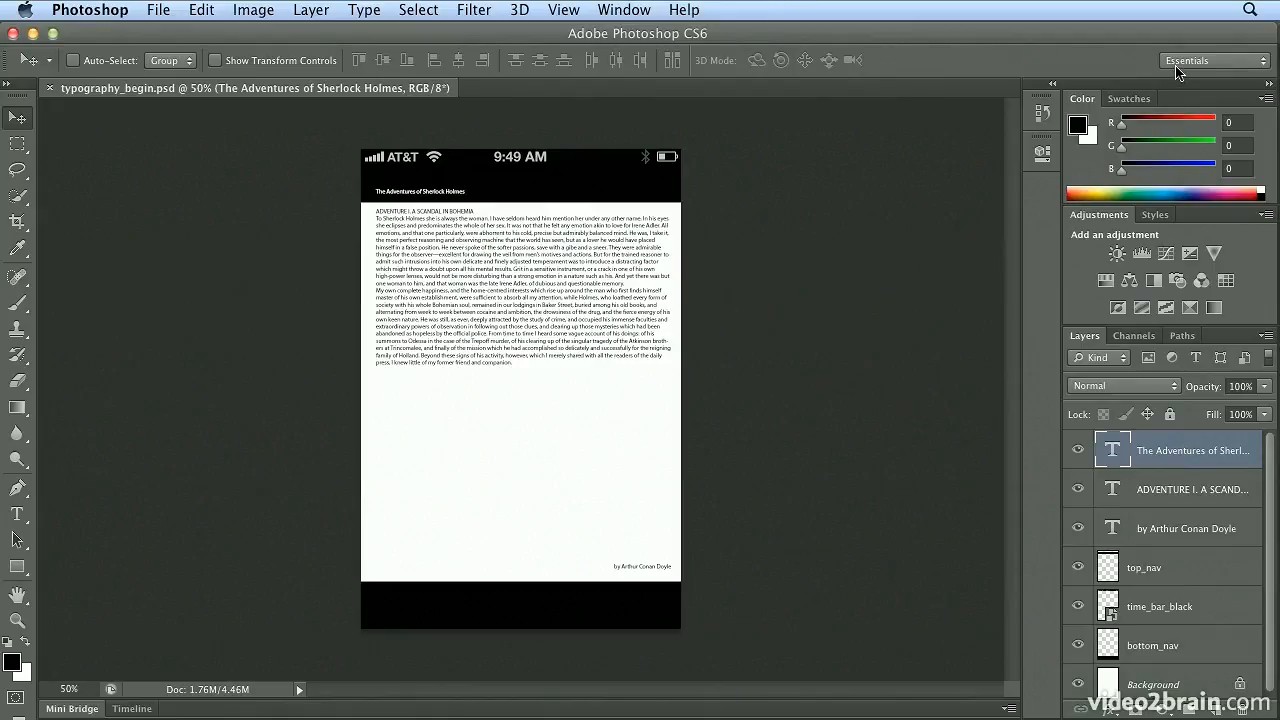
# Switch to the Typography workspace and select the whole title line "The Adventures of Sherlock Holmes" with the Type tool
pyautogui.click(1196, 152)
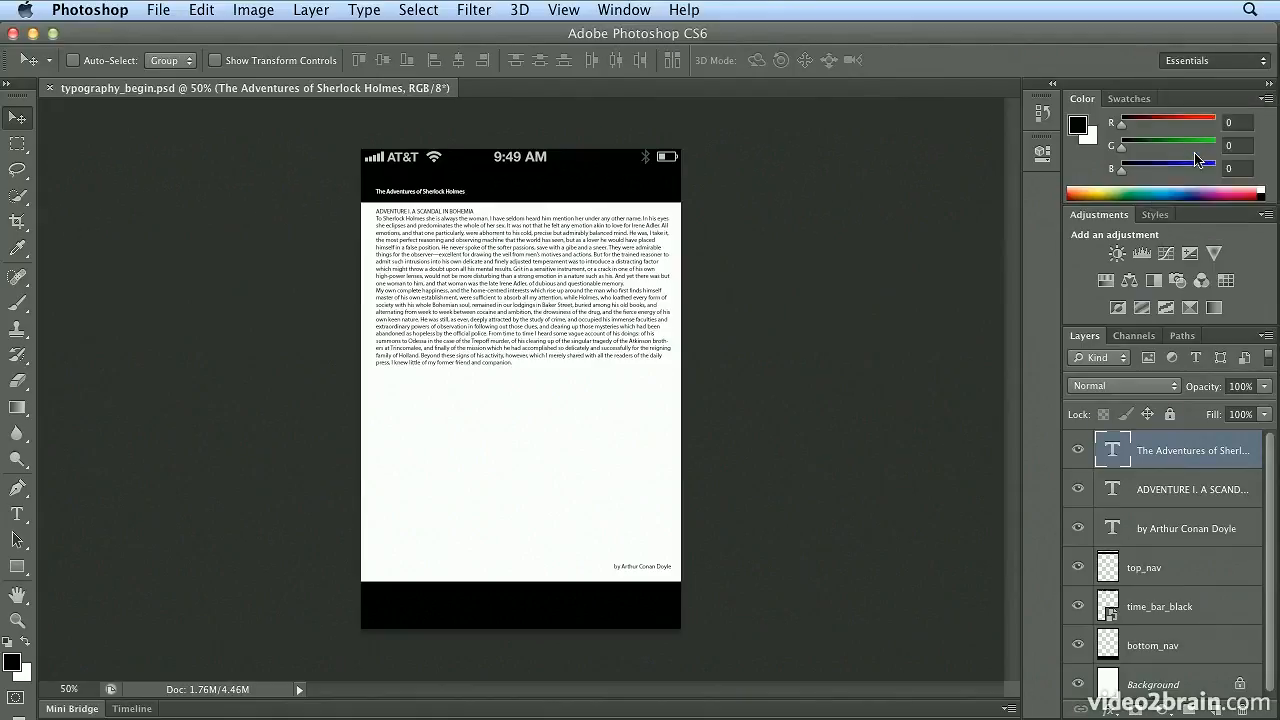
pyautogui.click(17, 514)
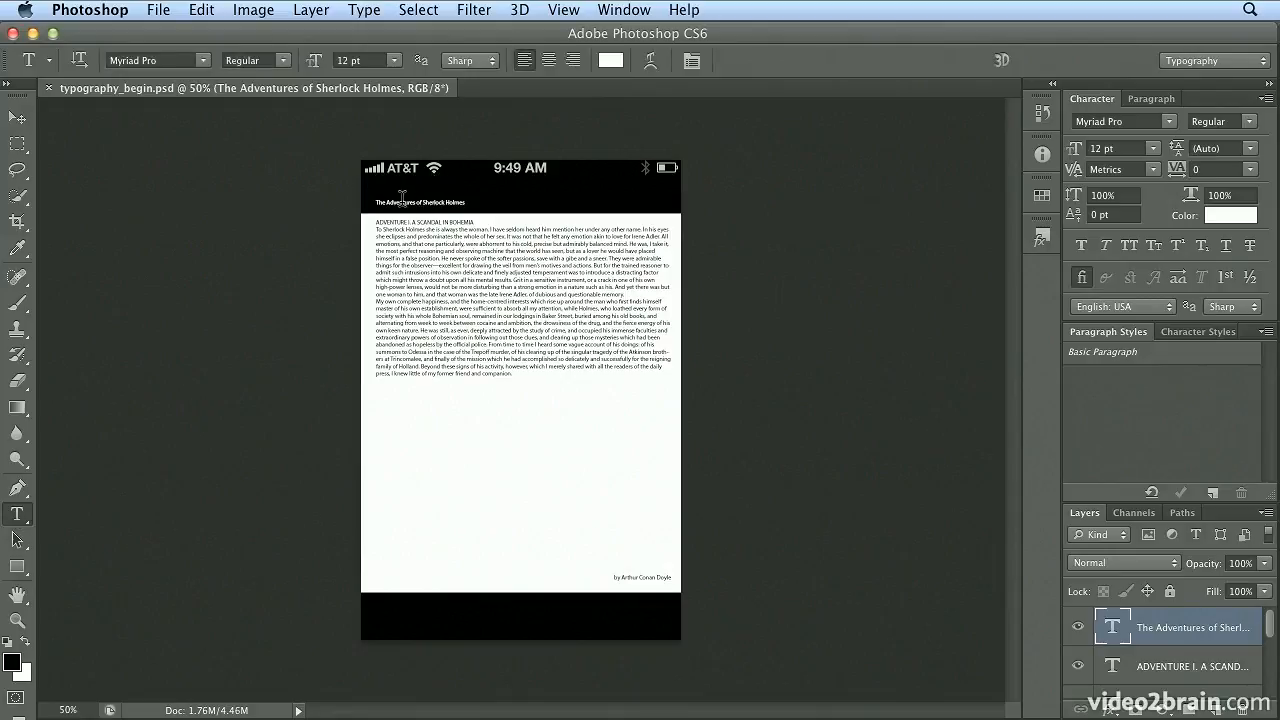
pyautogui.tripleClick(402, 197)
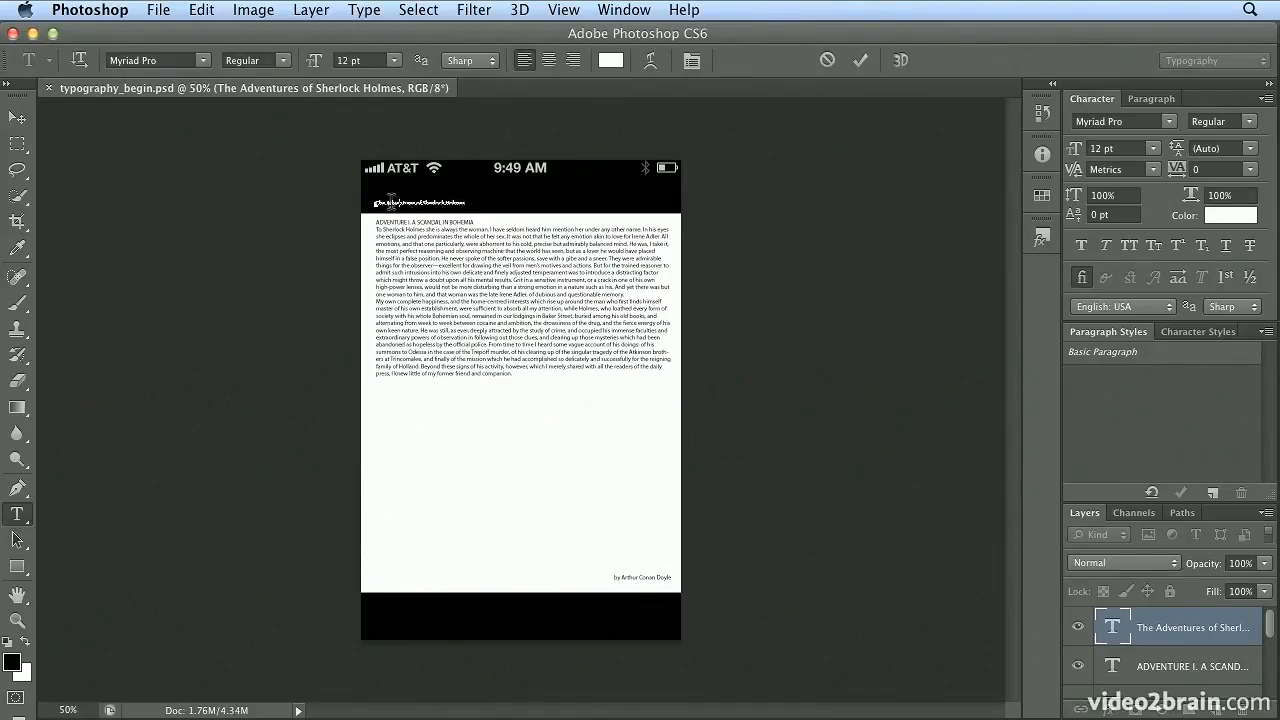
# Hide the selection highlight on the title text and enlarge the title to 38 pt in small increments
pyautogui.press('super+plus')
pyautogui.press('super+plus')
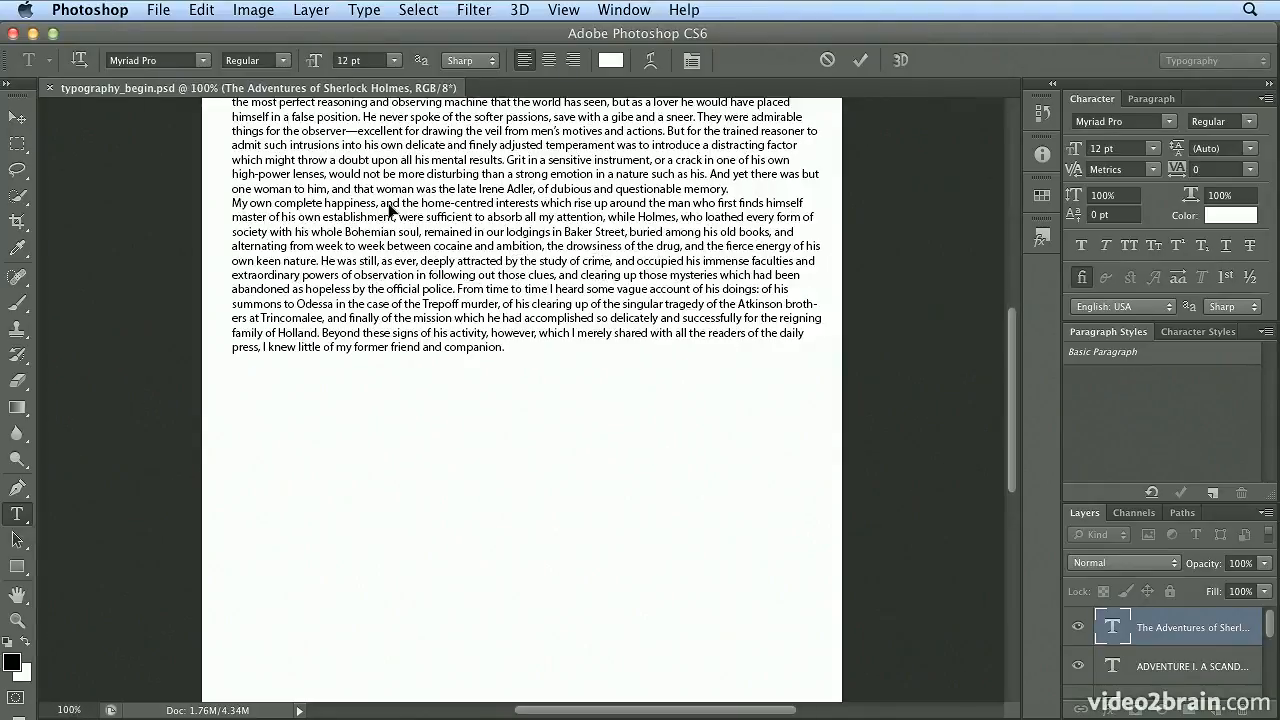
pyautogui.scroll(5, 392, 210)
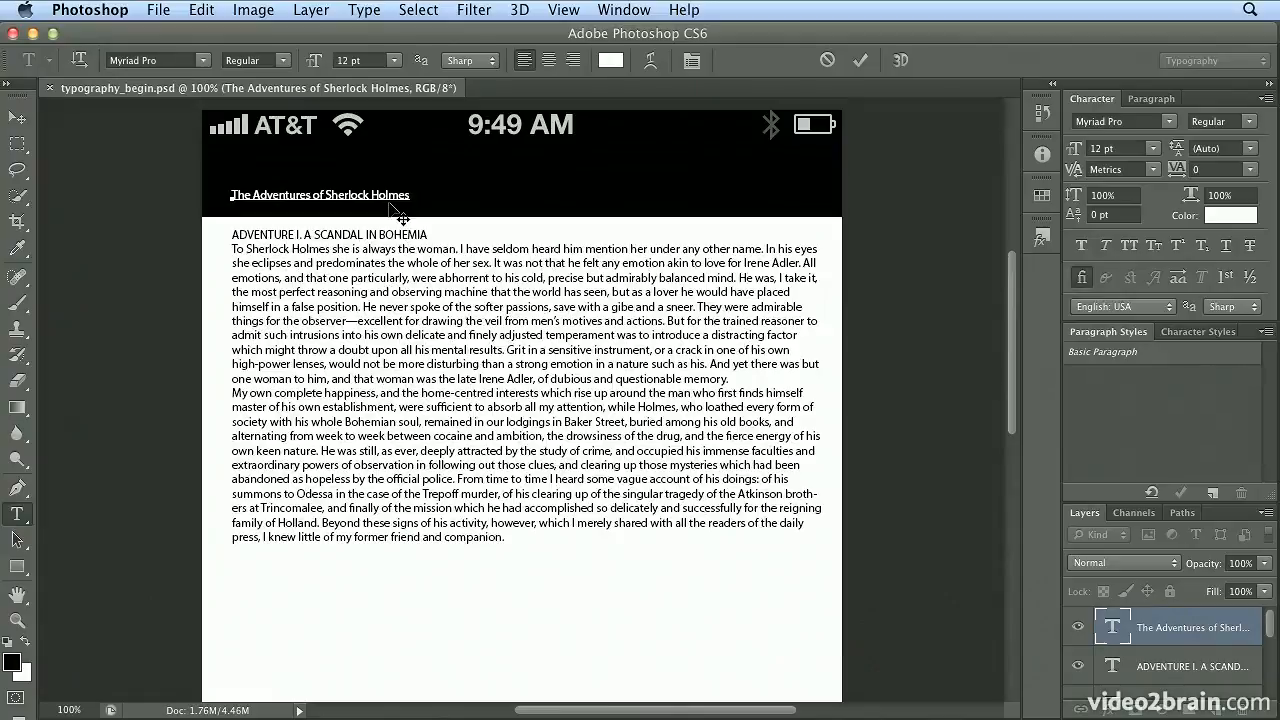
pyautogui.press('super+h')
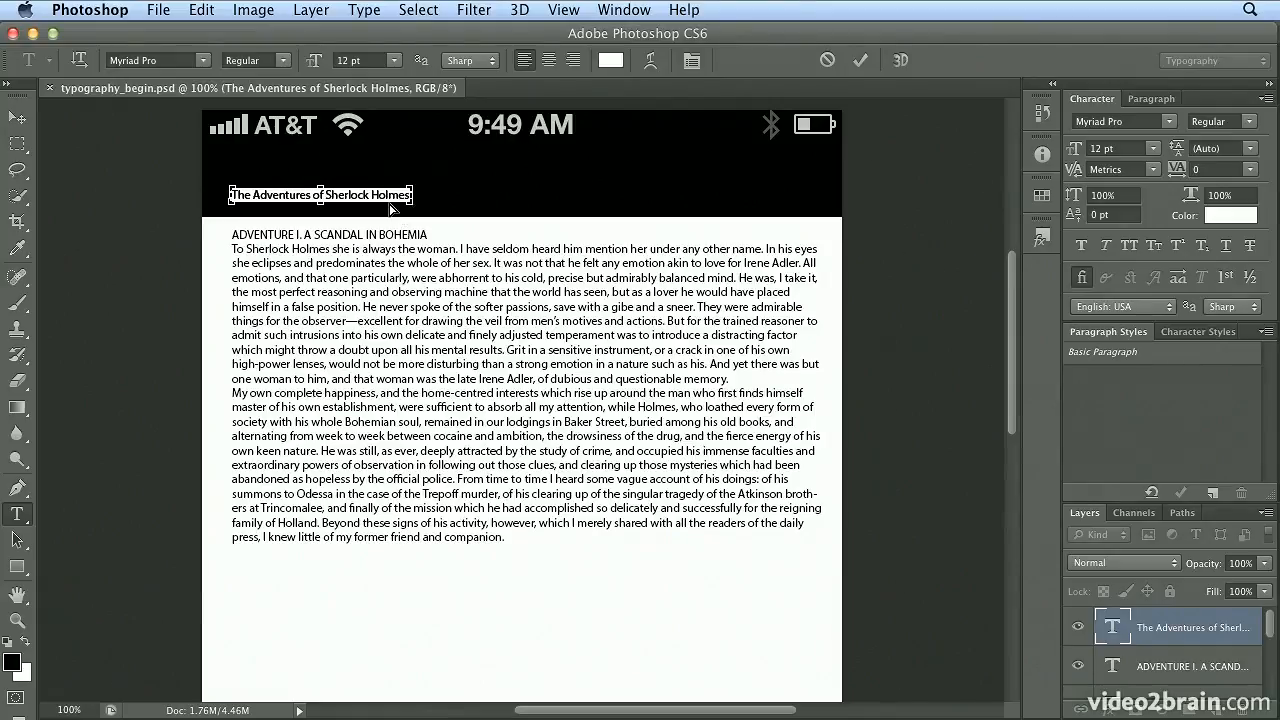
pyautogui.press('super+shift+period')
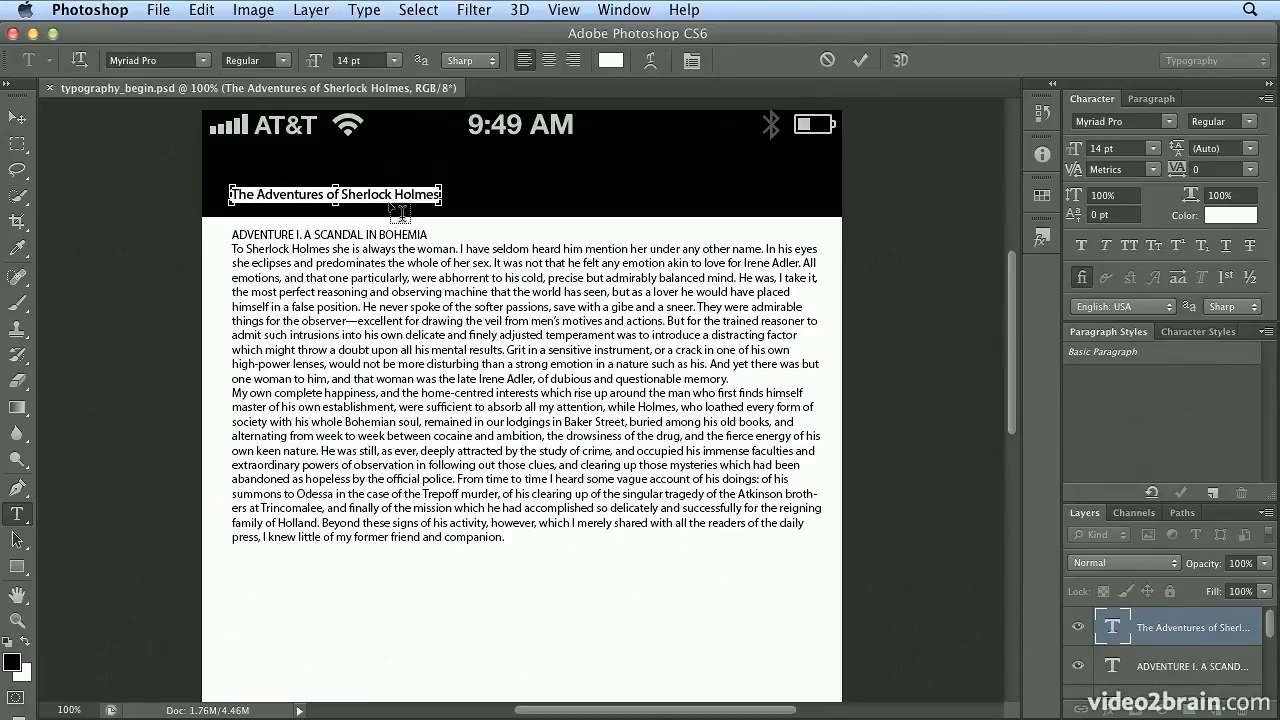
pyautogui.press('super+shift+period')
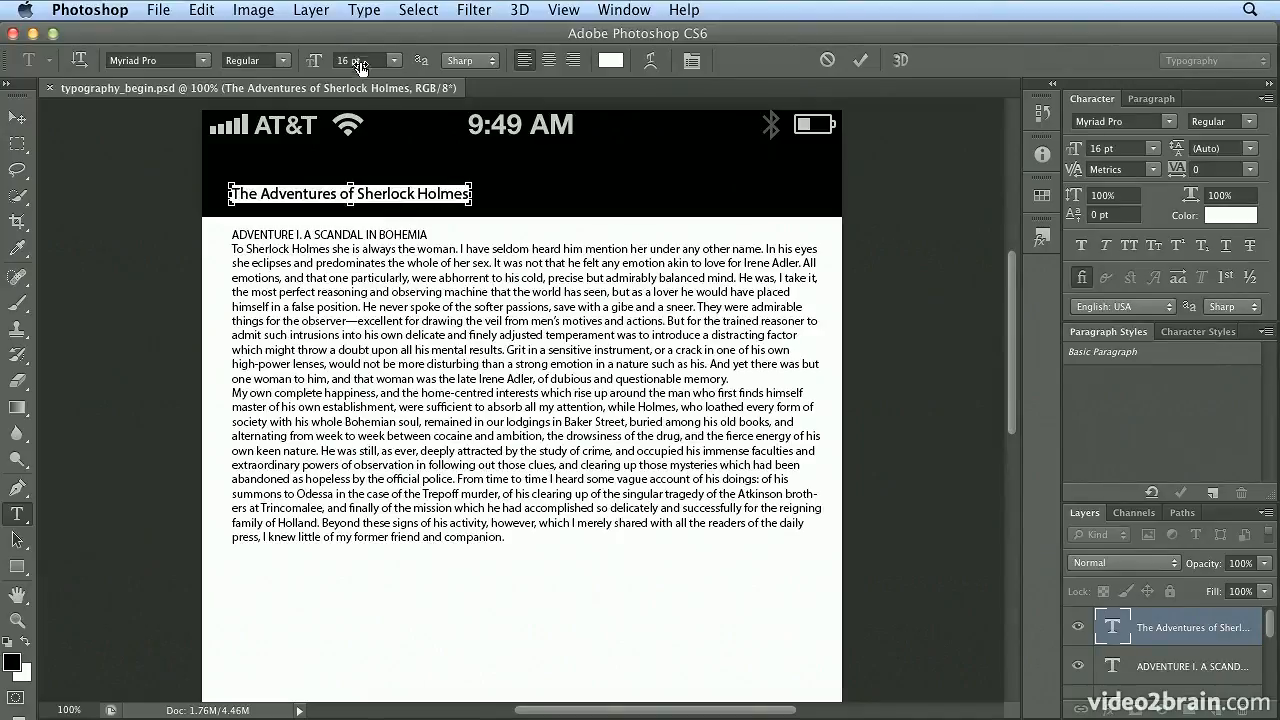
pyautogui.press('super+shift+period')
pyautogui.press('super+shift+period')
pyautogui.press('super+shift+period')
pyautogui.press('super+shift+period')
pyautogui.press('super+shift+period')
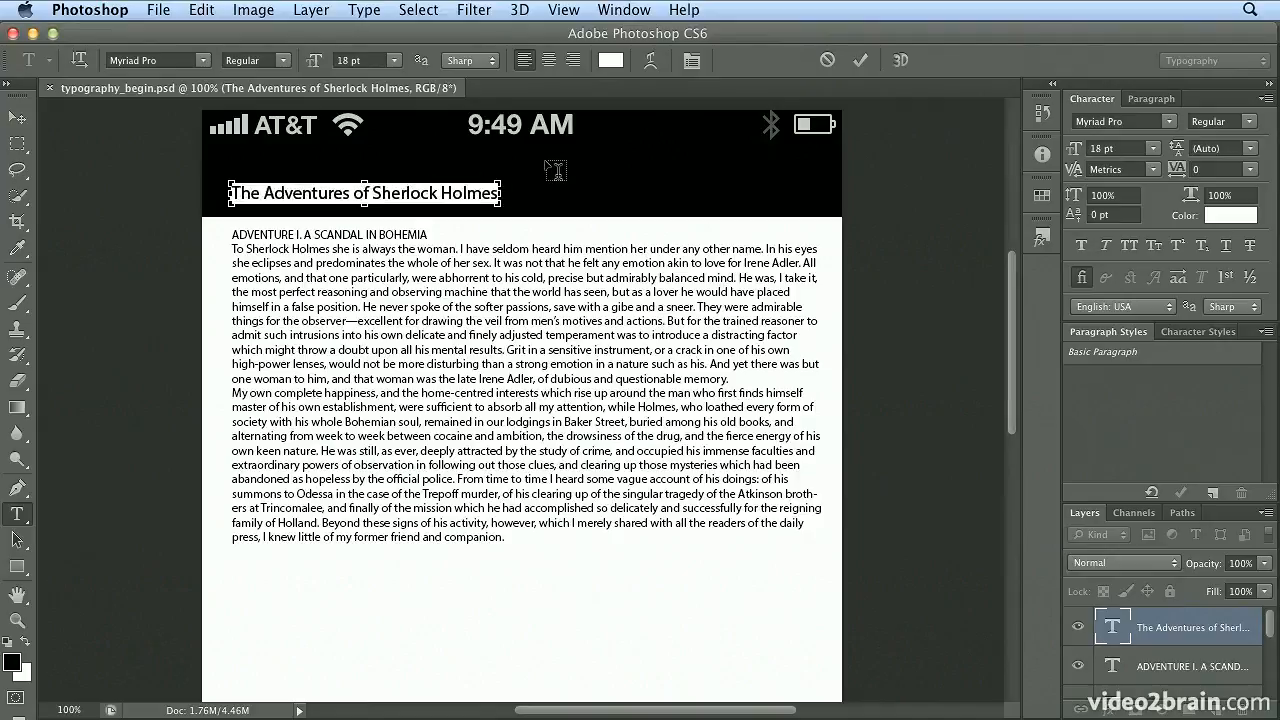
pyautogui.press('super+shift+period')
pyautogui.press('super+shift+period')
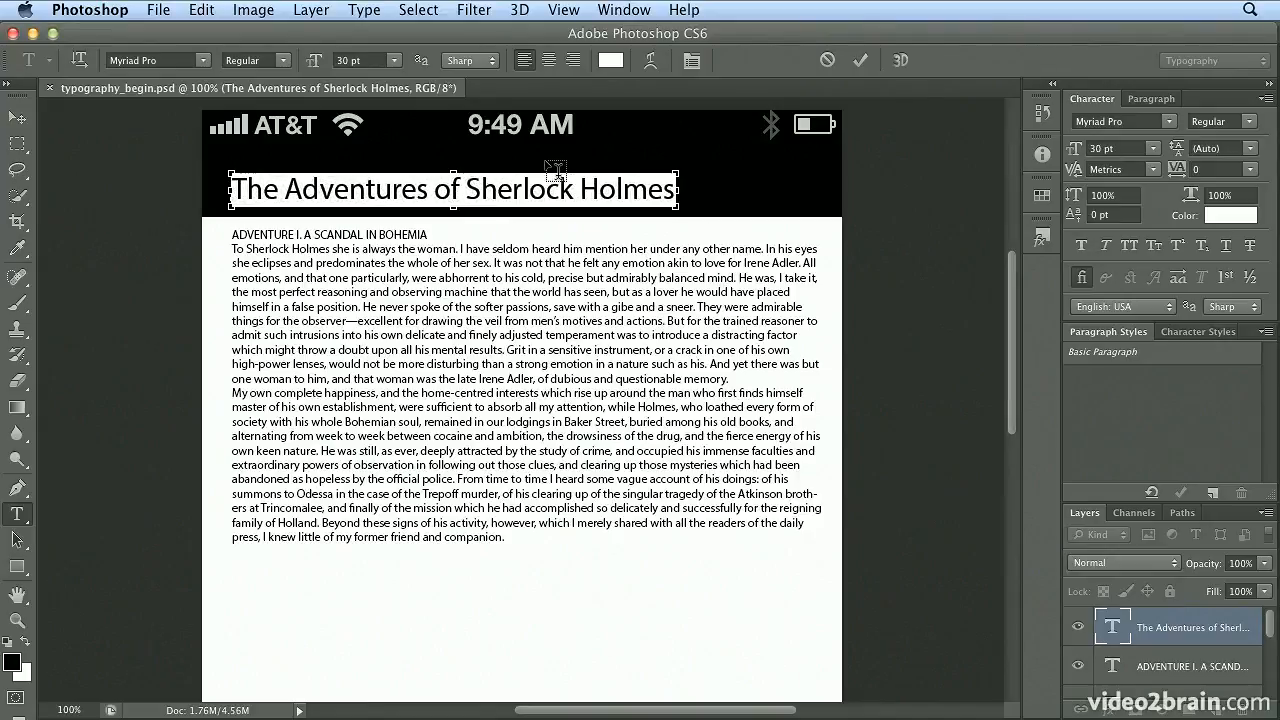
pyautogui.press('super+shift+comma')
pyautogui.press('super+shift+comma')
pyautogui.press('super+shift+comma')
pyautogui.press('super+shift+comma')
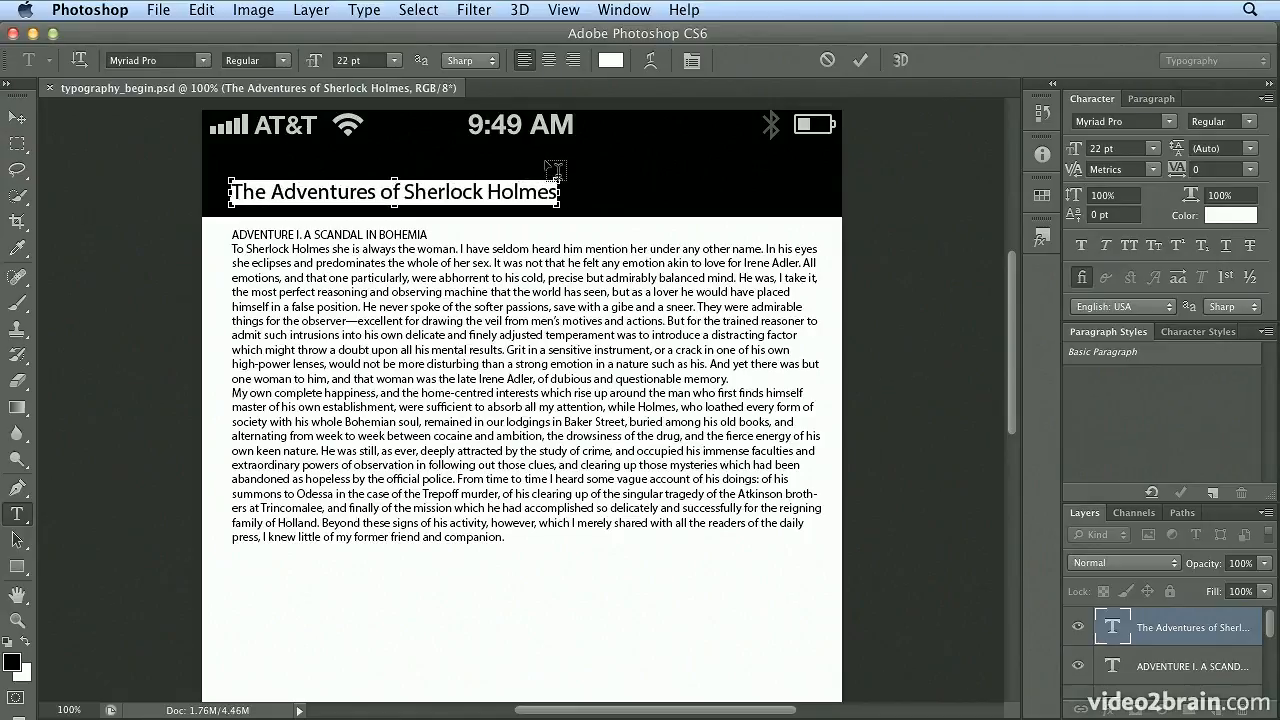
pyautogui.press('super+shift+comma')
pyautogui.press('super+shift+comma')
pyautogui.press('super+shift+period')
pyautogui.press('super+shift+period')
pyautogui.press('super+shift+period')
pyautogui.press('super+shift+period')
pyautogui.press('super+shift+period')
pyautogui.press('super+shift+period')
pyautogui.press('super+shift+period')
pyautogui.press('super+shift+period')
pyautogui.press('super+shift+period')
pyautogui.press('super+shift+period')
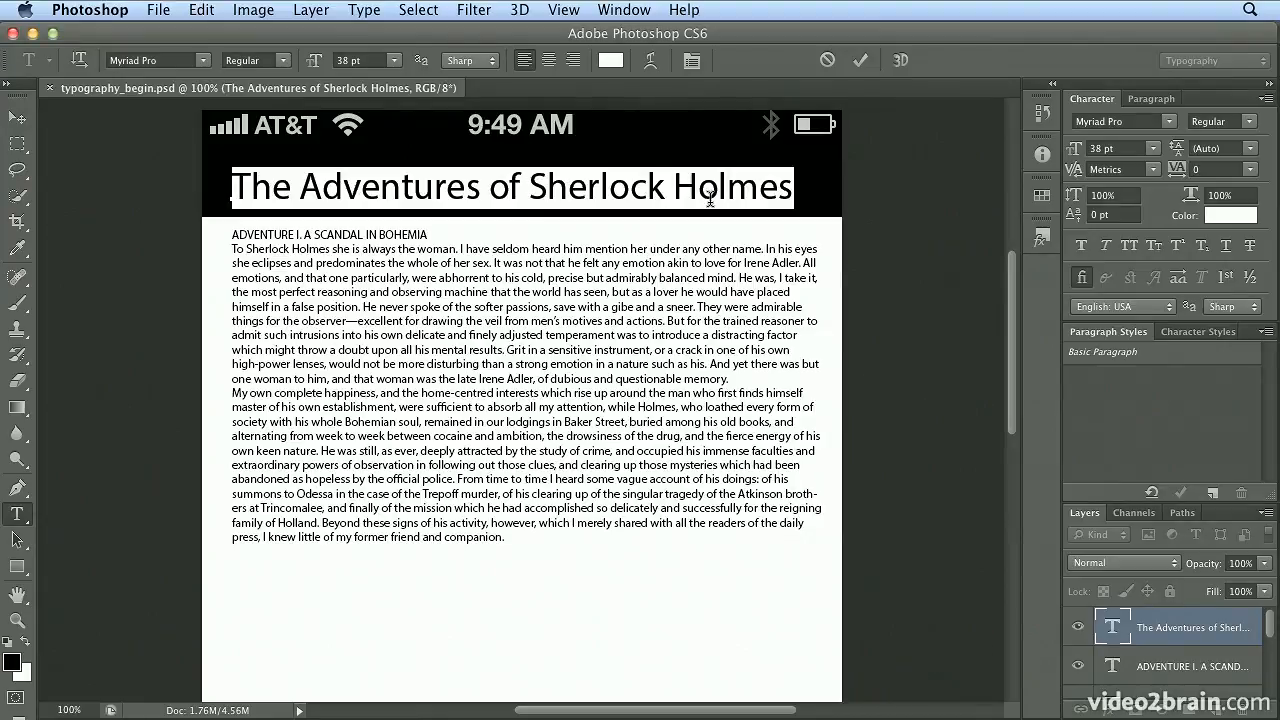
# Try resizing the title in 10 pt jumps between 18 pt and 38 pt, ending at 38 pt
pyautogui.press('super')
pyautogui.press('super+alt+shift+comma')
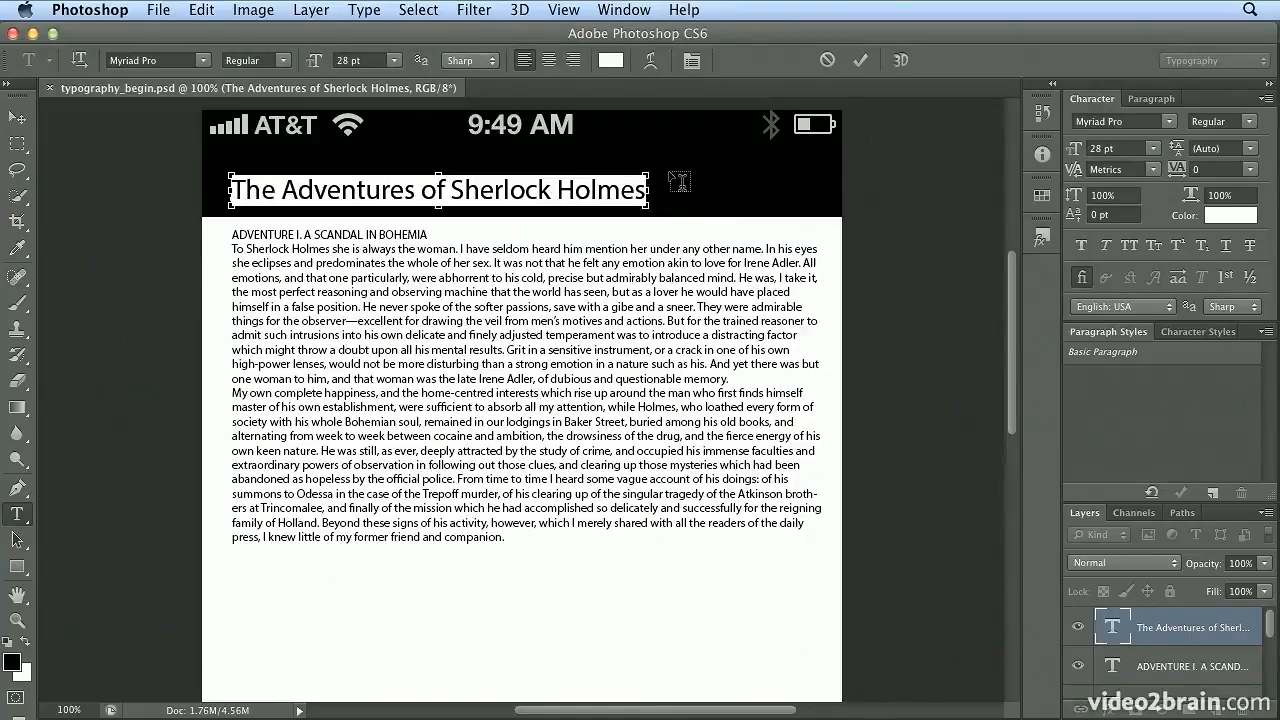
pyautogui.press('super+alt+shift+comma')
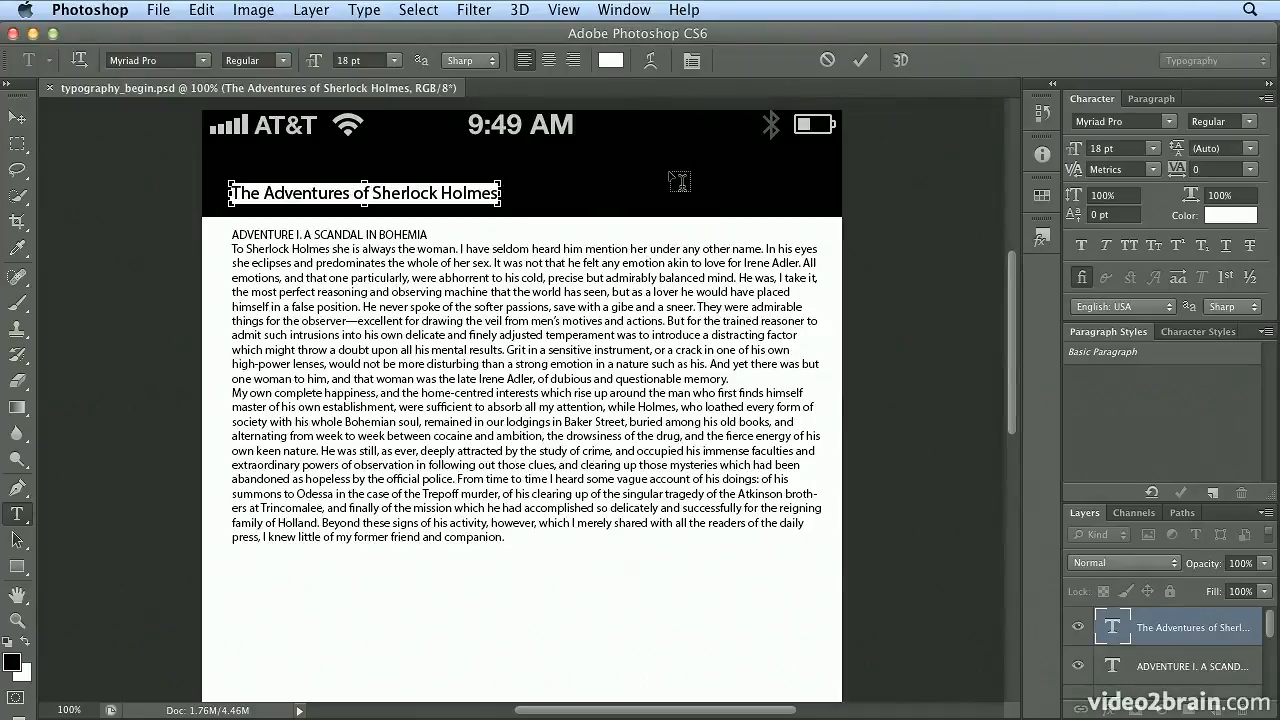
pyautogui.press('super+alt+shift+period')
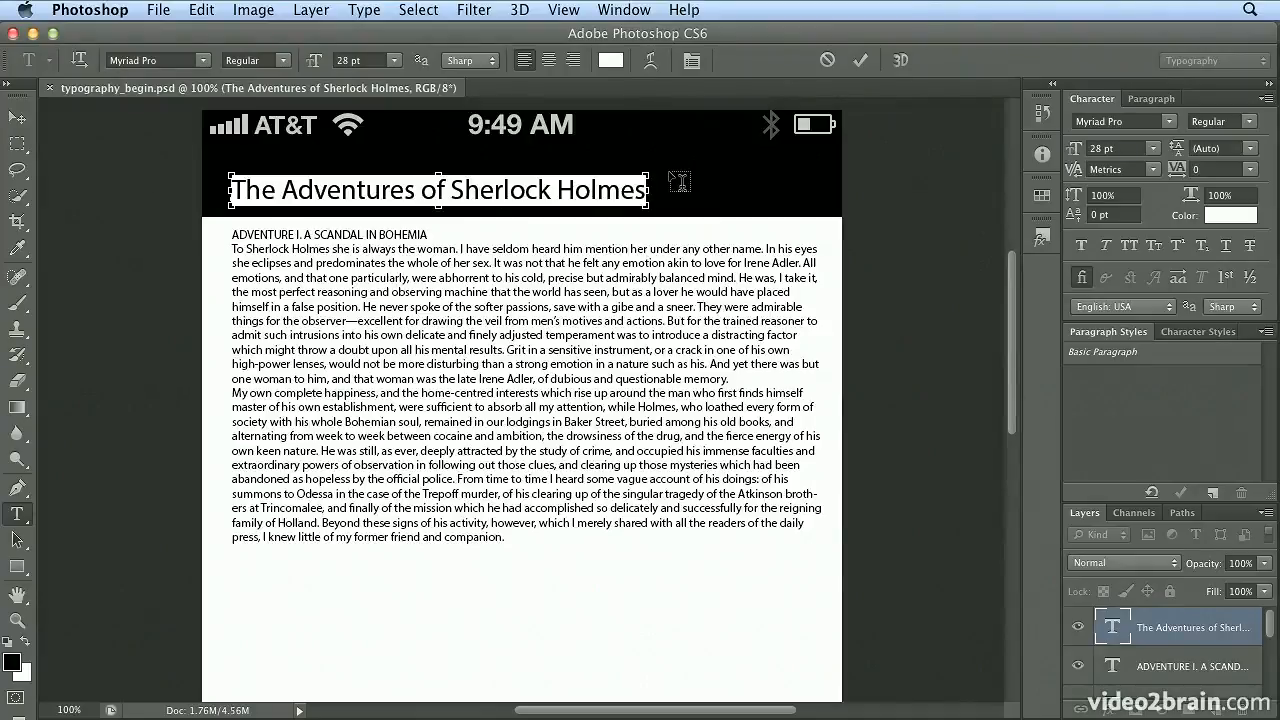
pyautogui.press('super+alt+shift+period')
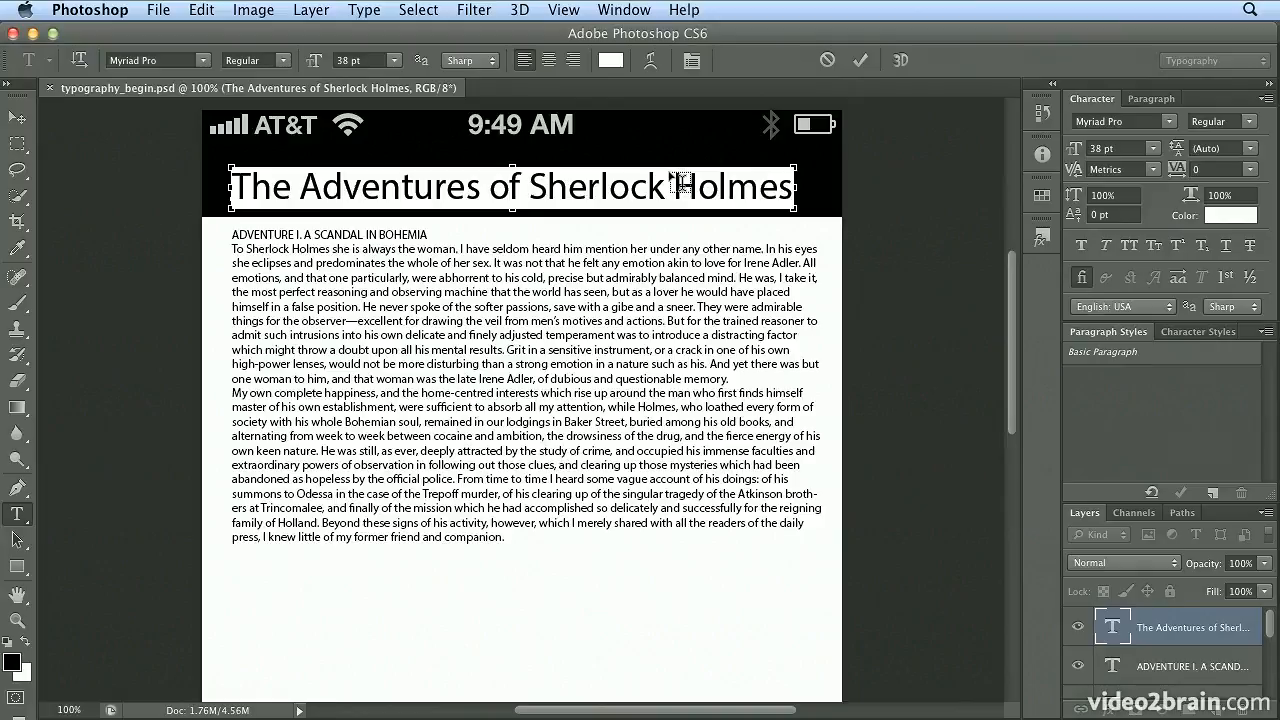
pyautogui.press('super+alt+shift+comma')
pyautogui.press('super+alt+shift+comma')
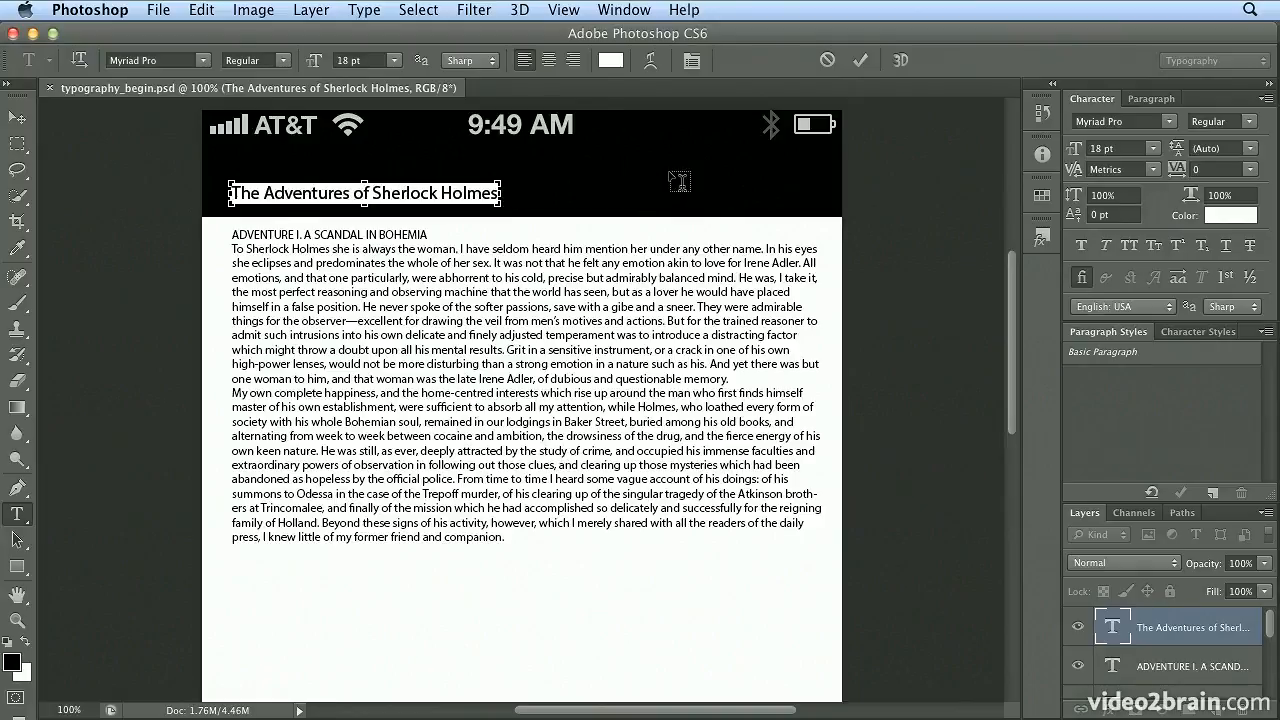
pyautogui.press('super+alt+shift+period')
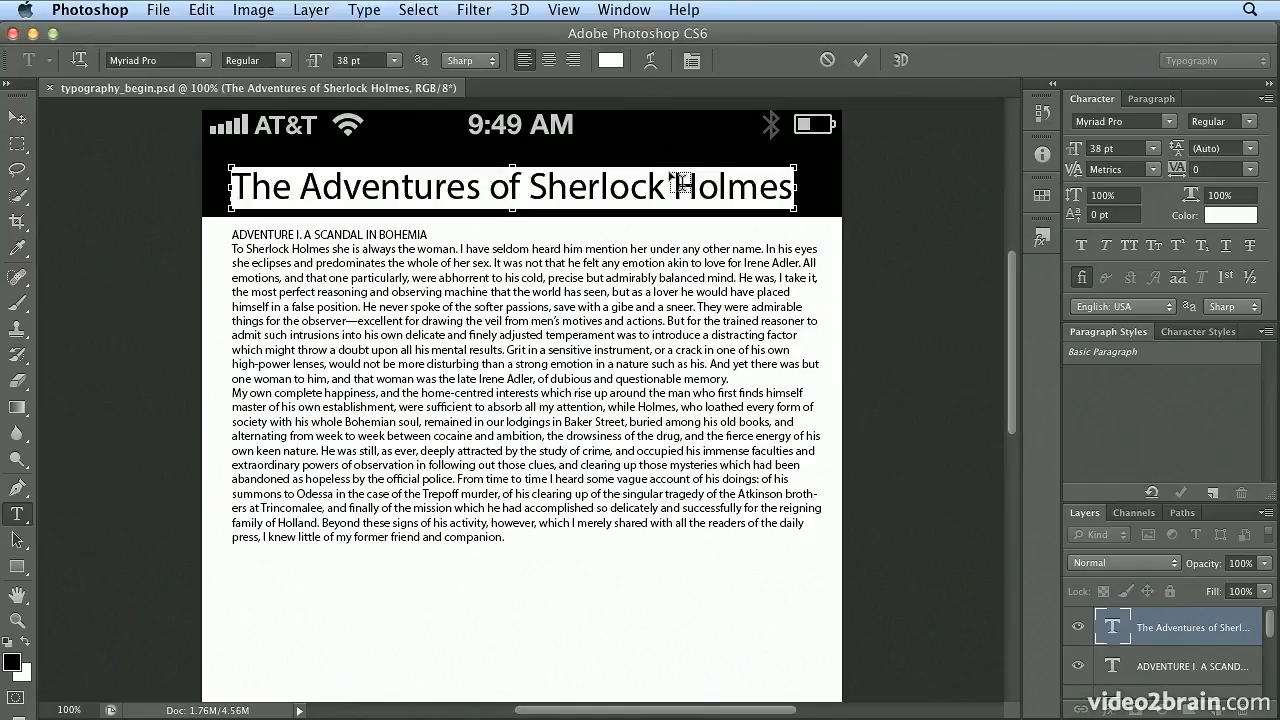
pyautogui.press('super+alt+shift+comma')
pyautogui.press('super+alt+shift+comma')
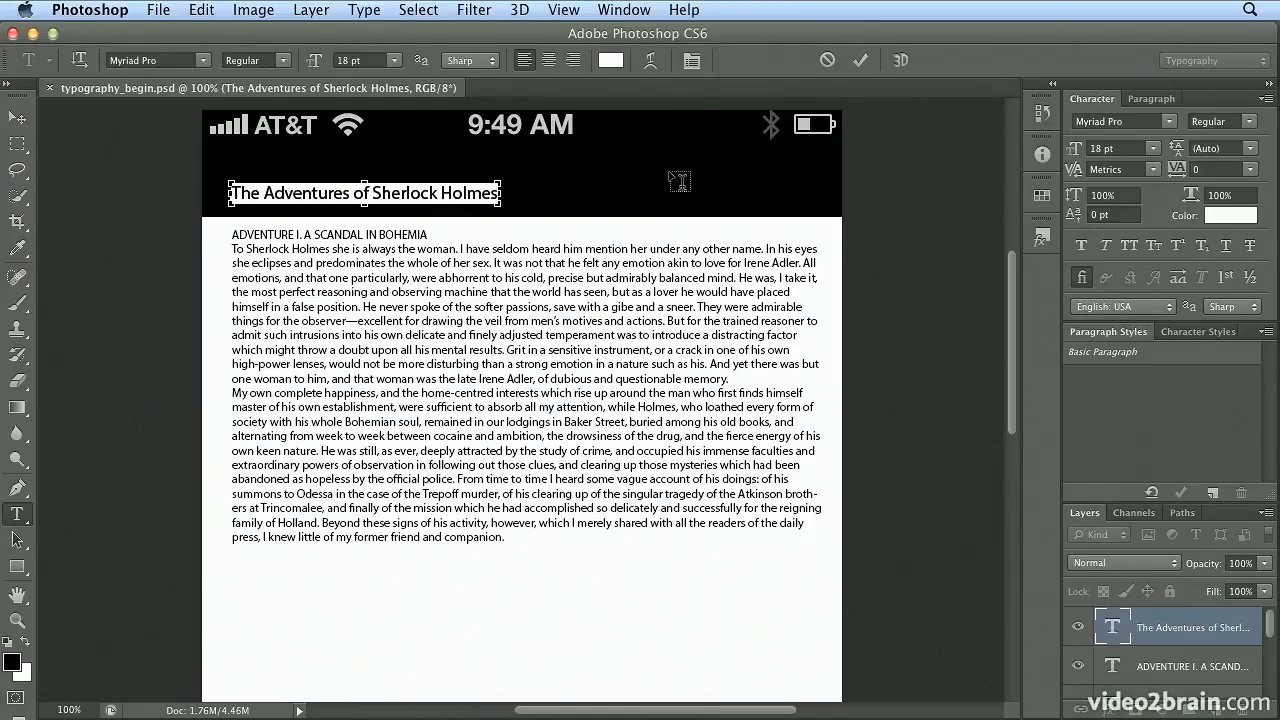
pyautogui.press('super+alt+shift+period')
pyautogui.press('super+alt+shift+period')
pyautogui.press('super+alt+shift+period')
pyautogui.press('super+alt+shift+comma')
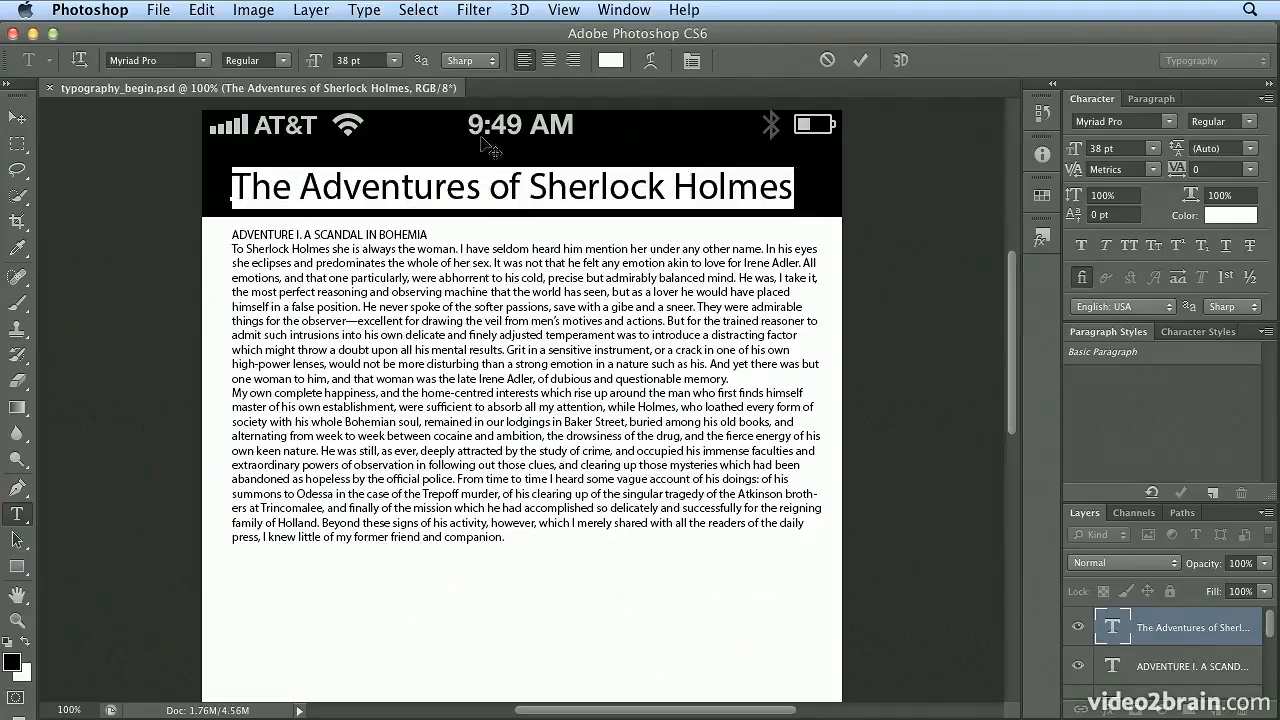
# Set the title's font style to Bold and its kerning to Optical
pyautogui.click(278, 61)
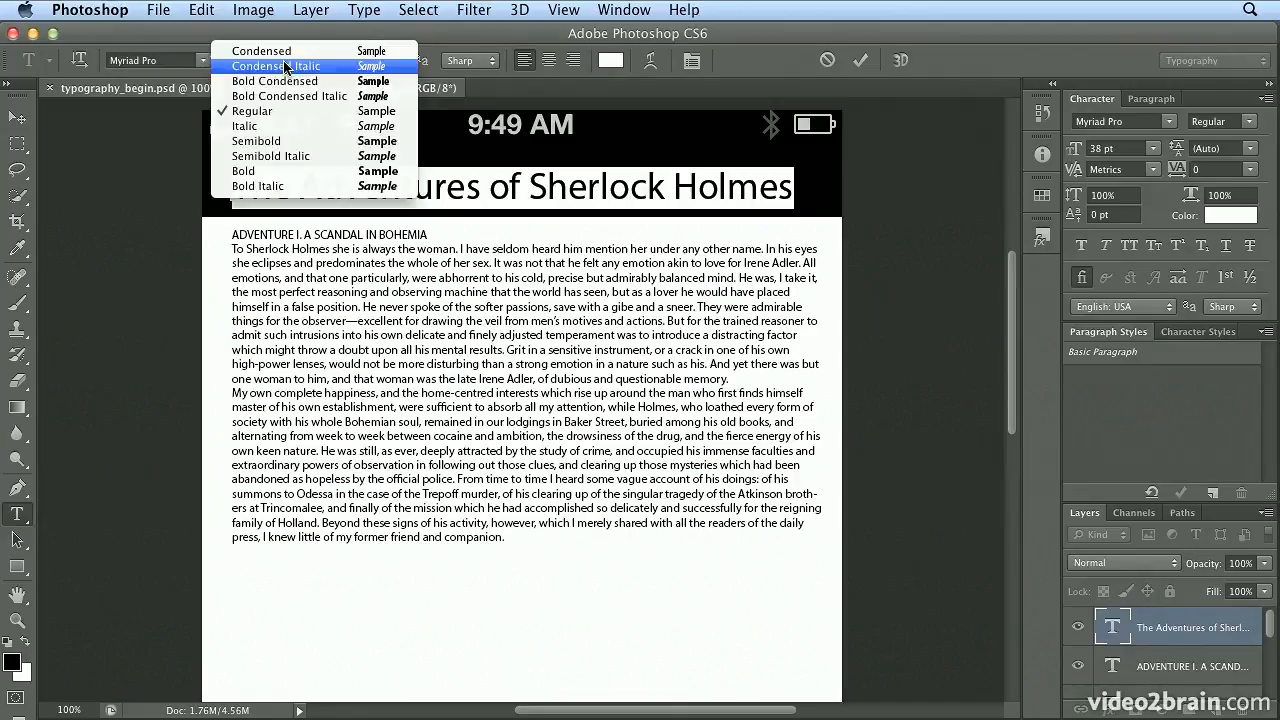
pyautogui.click(294, 172)
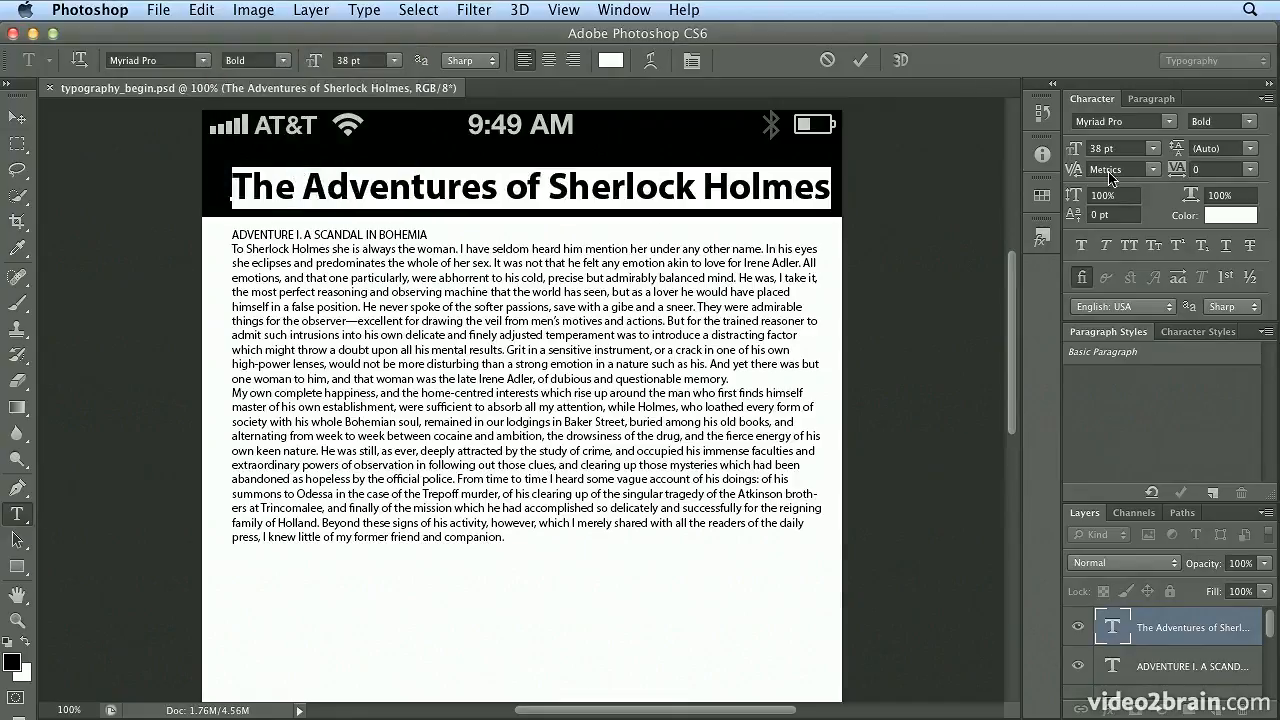
pyautogui.click(1151, 170)
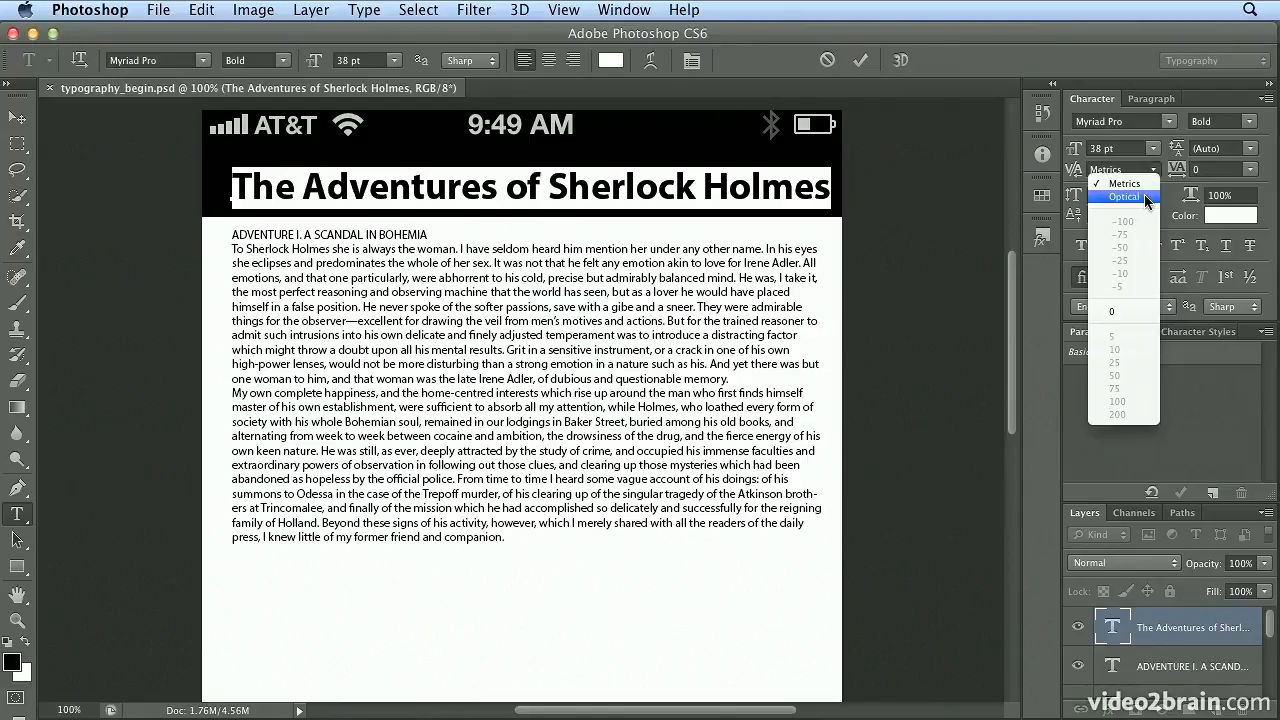
pyautogui.click(1144, 195)
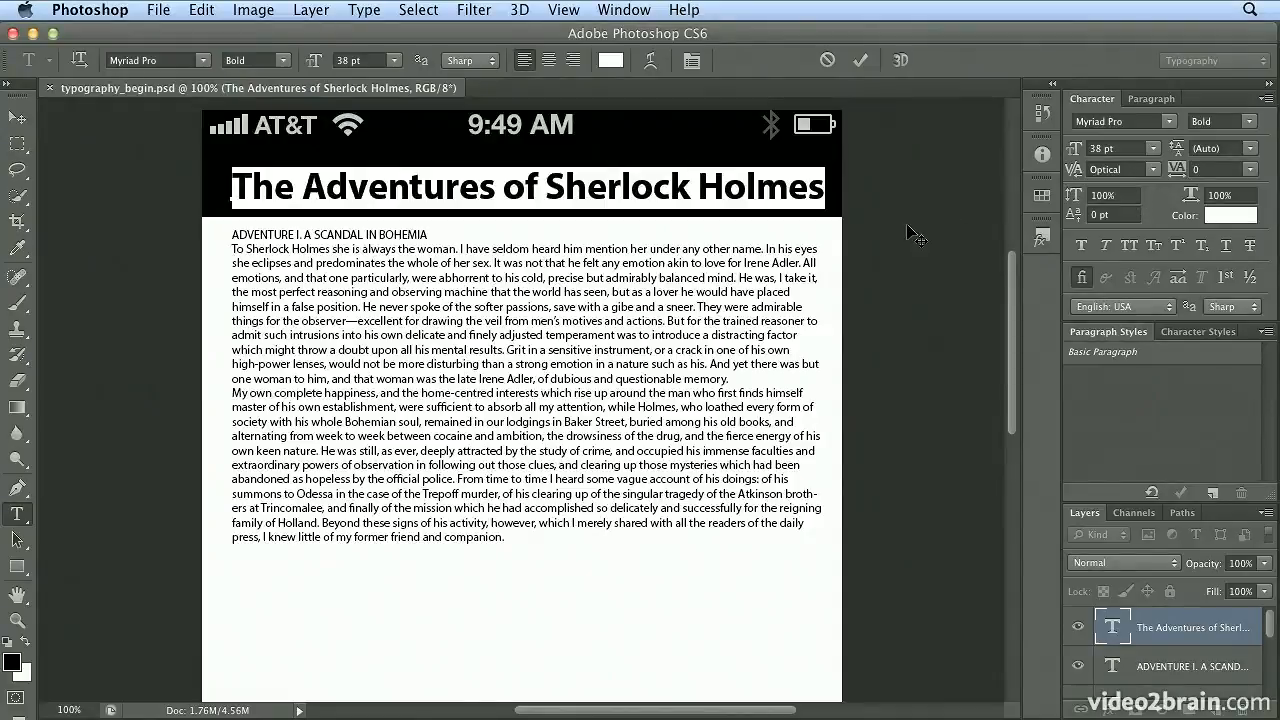
# Tighten the kerning between the S and h of "Sherlock" to -31 and reduce the whole title to 34 pt
pyautogui.click(568, 182)
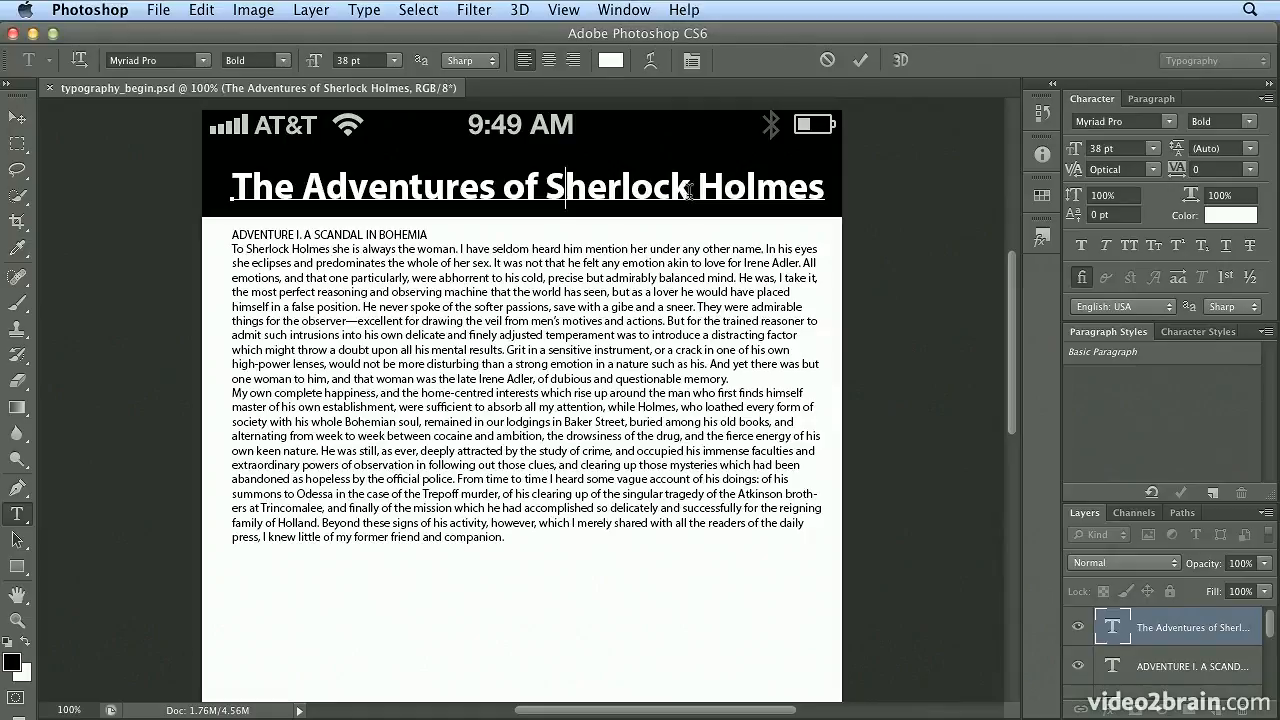
pyautogui.hotkey('alt', 'Left')
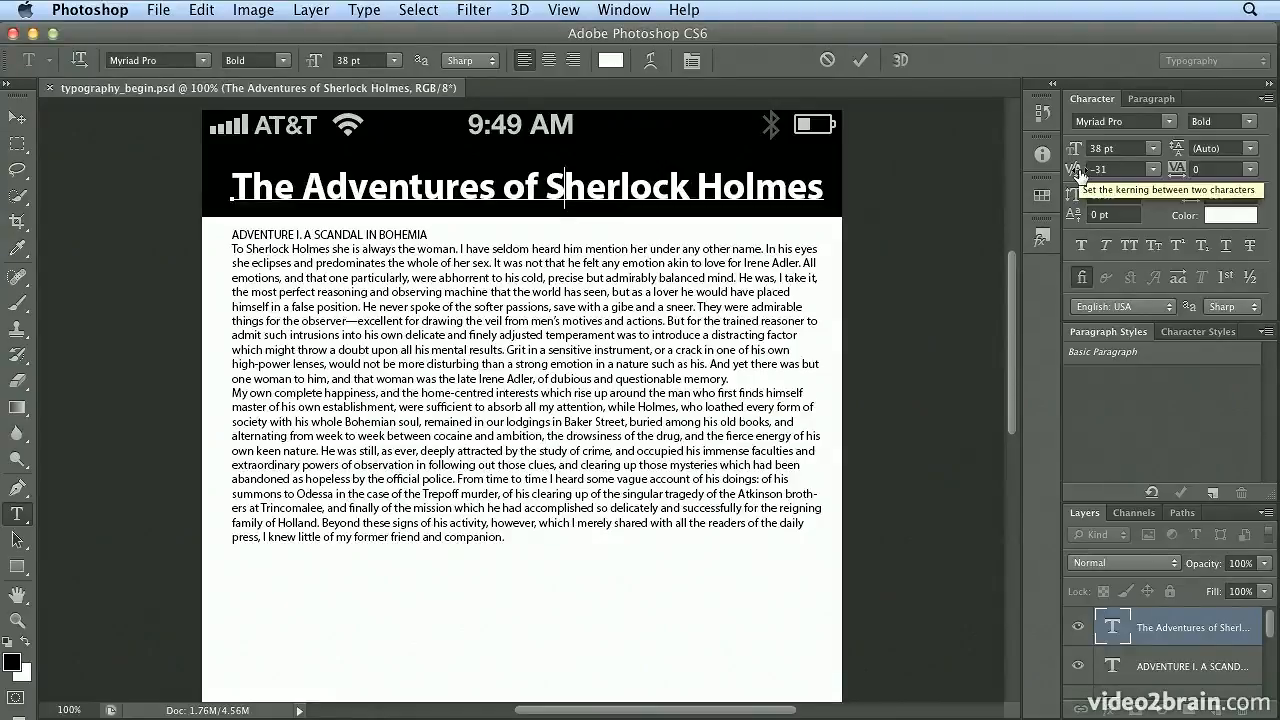
pyautogui.doubleClick(571, 176)
pyautogui.tripleClick(571, 176)
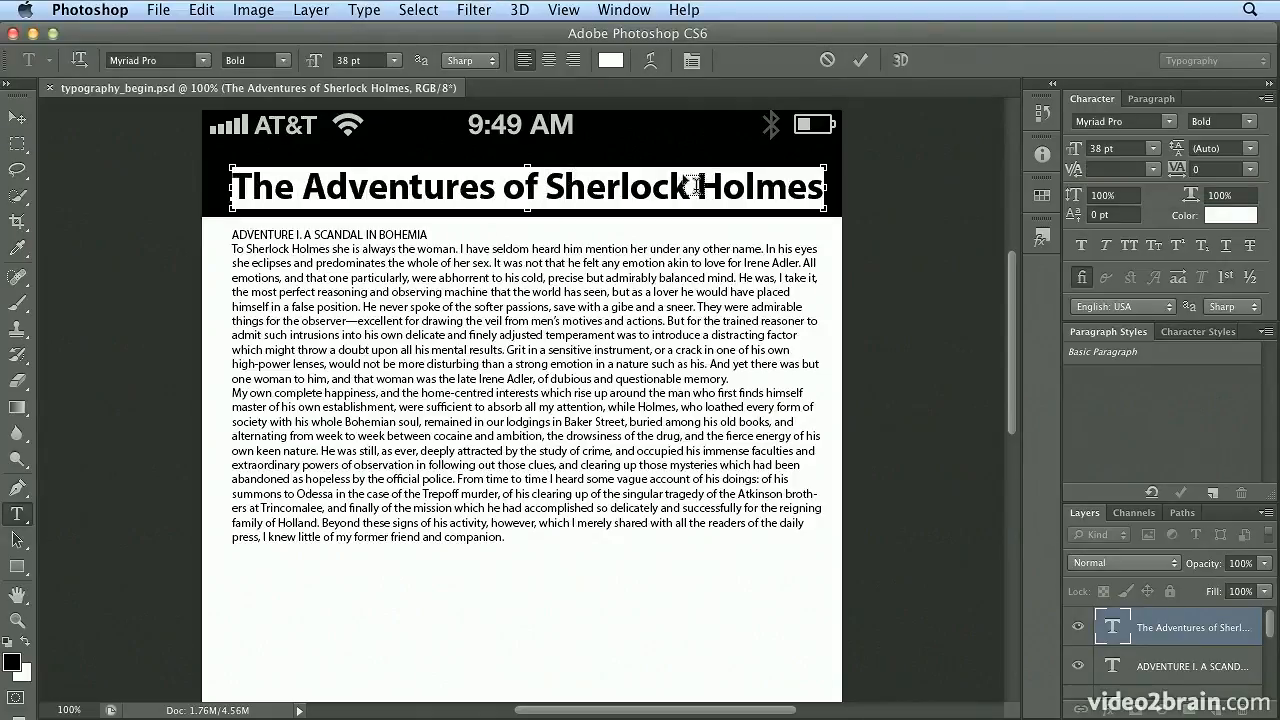
pyautogui.press('super+shift+comma')
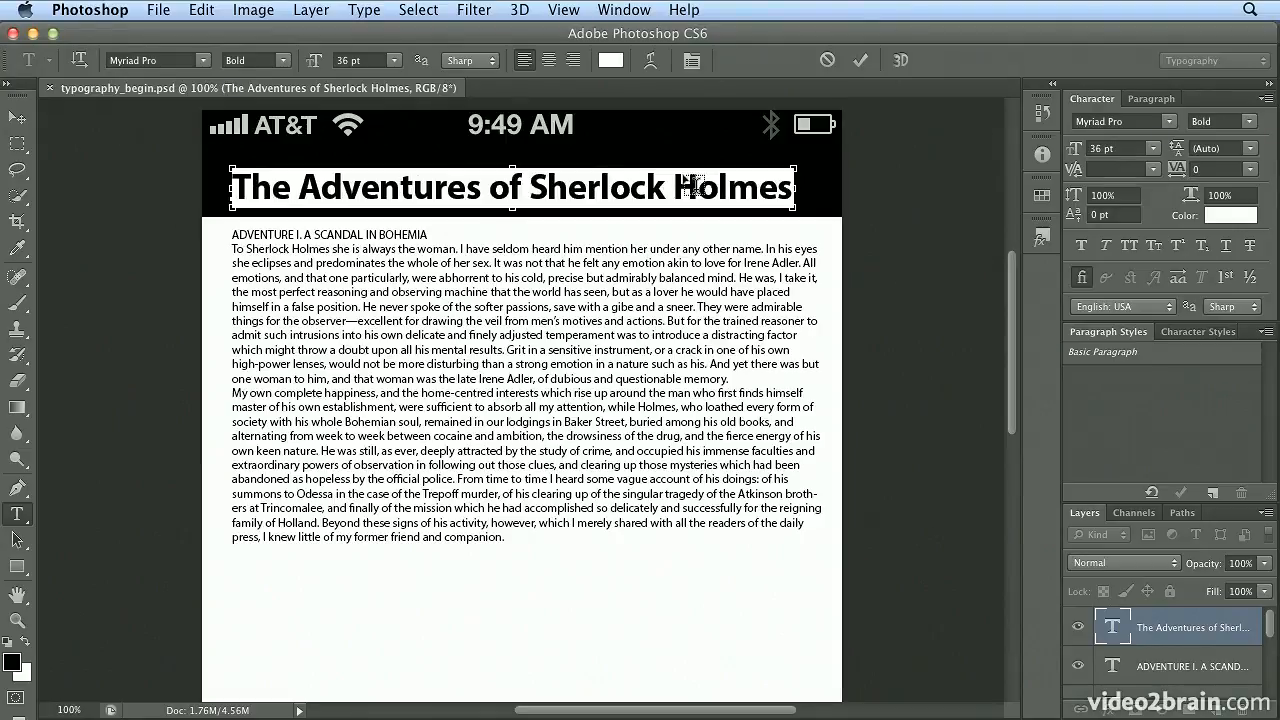
pyautogui.press('super+shift+comma')
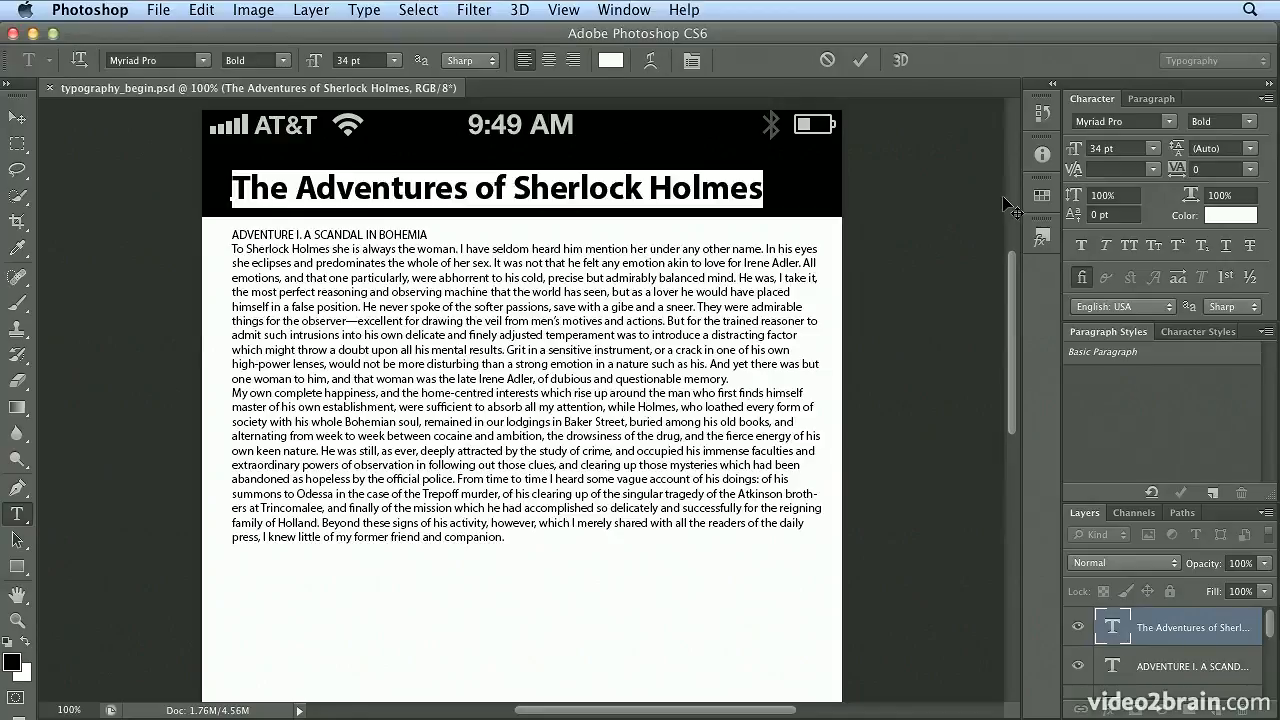
# Try looser tracking on the whole title, up to 100, and bring it back to 0
pyautogui.hotkey('alt', 'Right')
pyautogui.hotkey('alt', 'Right')
pyautogui.hotkey('alt', 'Right')
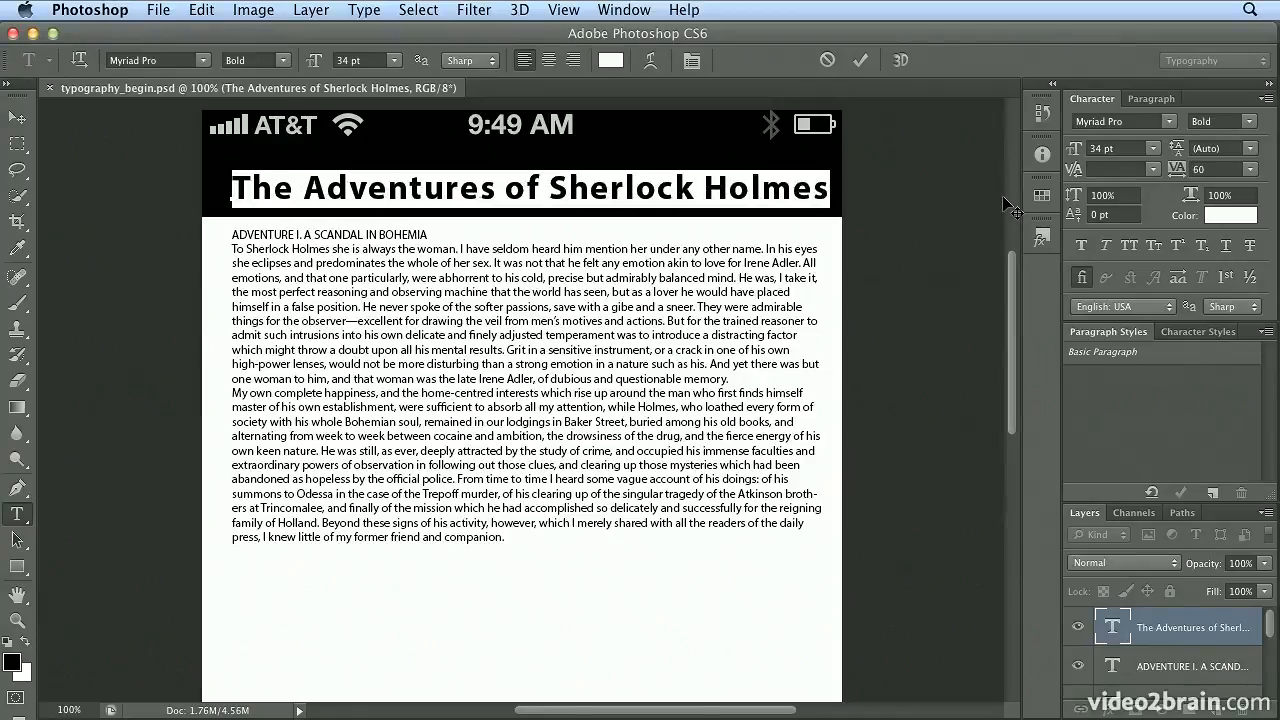
pyautogui.hotkey('alt', 'Right')
pyautogui.hotkey('alt', 'Right')
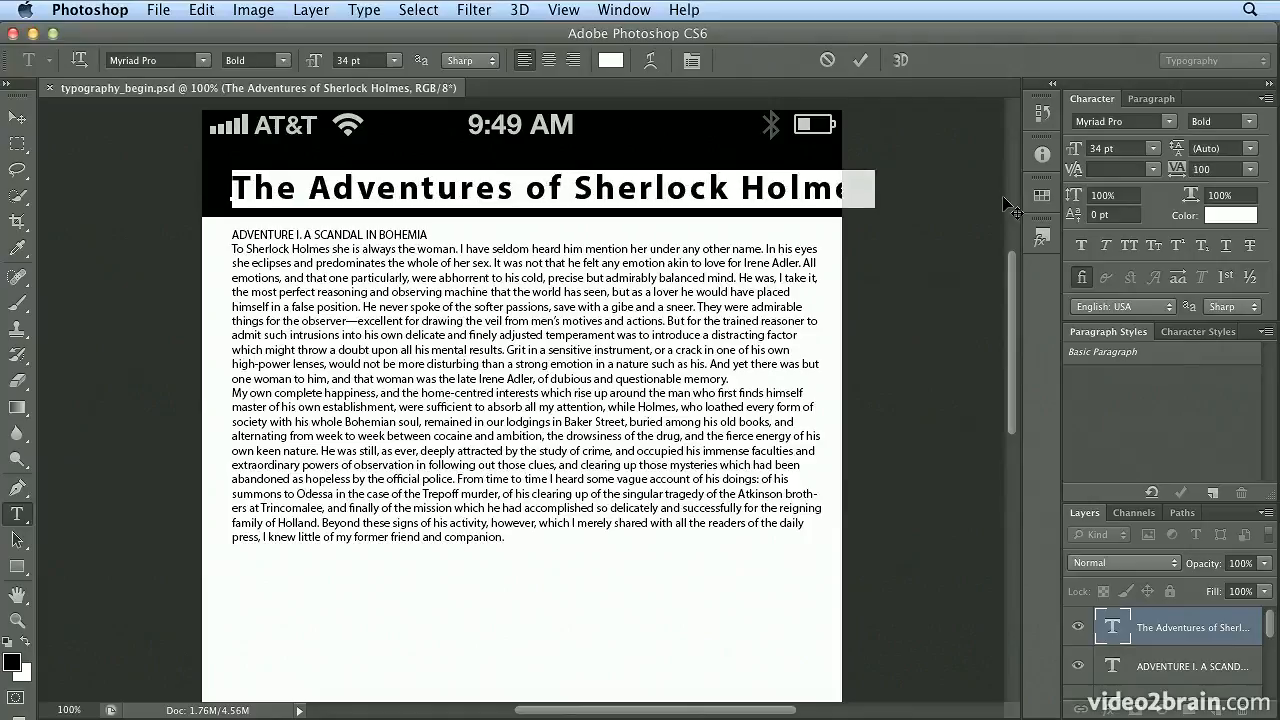
pyautogui.hotkey('alt', 'Left')
pyautogui.hotkey('alt', 'Left')
pyautogui.hotkey('alt', 'Left')
pyautogui.hotkey('alt', 'Left')
pyautogui.hotkey('alt', 'Left')
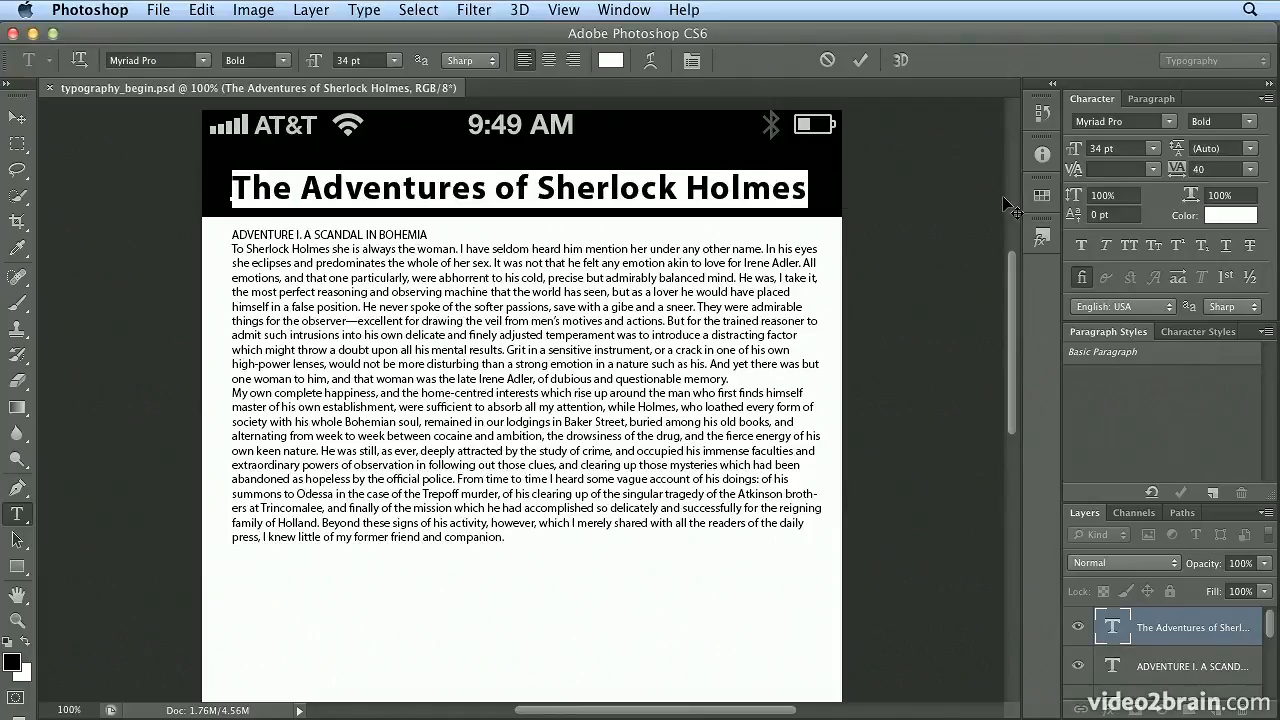
pyautogui.hotkey('alt', 'Left')
pyautogui.hotkey('alt', 'Right')
pyautogui.hotkey('alt', 'Right')
pyautogui.hotkey('alt', 'Right')
pyautogui.hotkey('alt', 'Right')
pyautogui.hotkey('alt', 'Right')
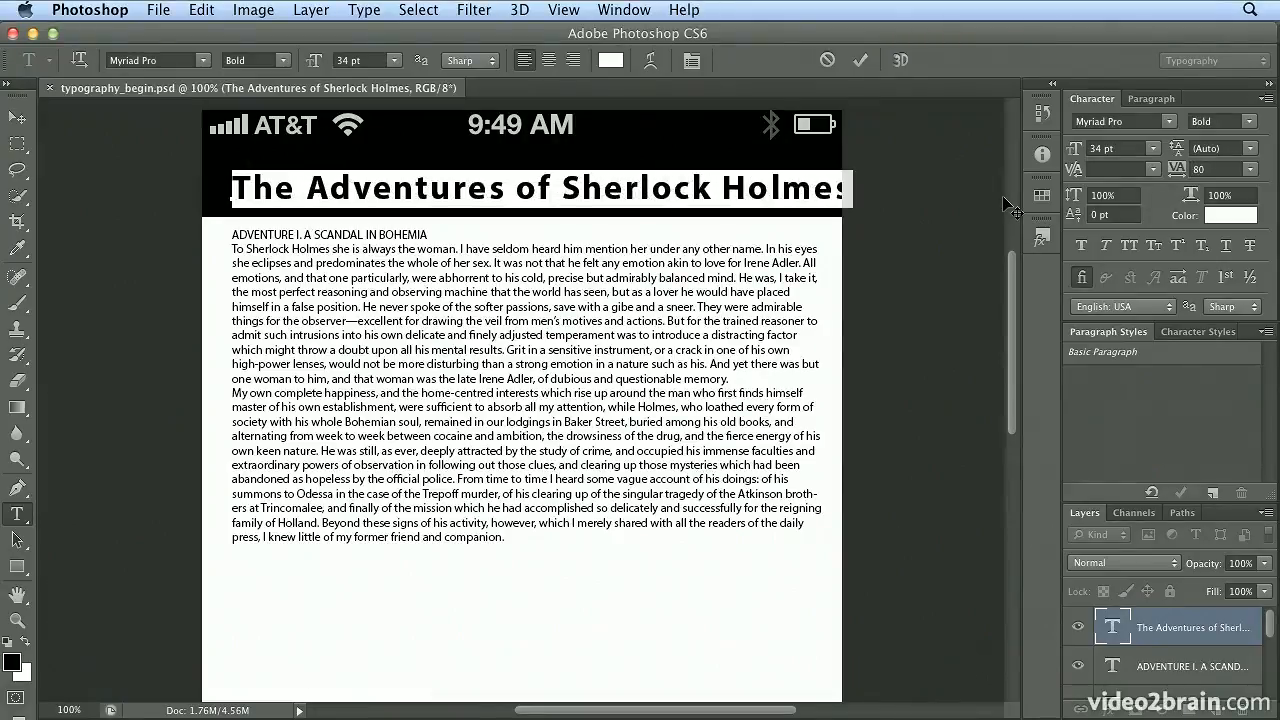
pyautogui.hotkey('alt', 'Left')
pyautogui.hotkey('alt', 'Left')
pyautogui.hotkey('alt', 'Left')
pyautogui.hotkey('alt', 'Left')
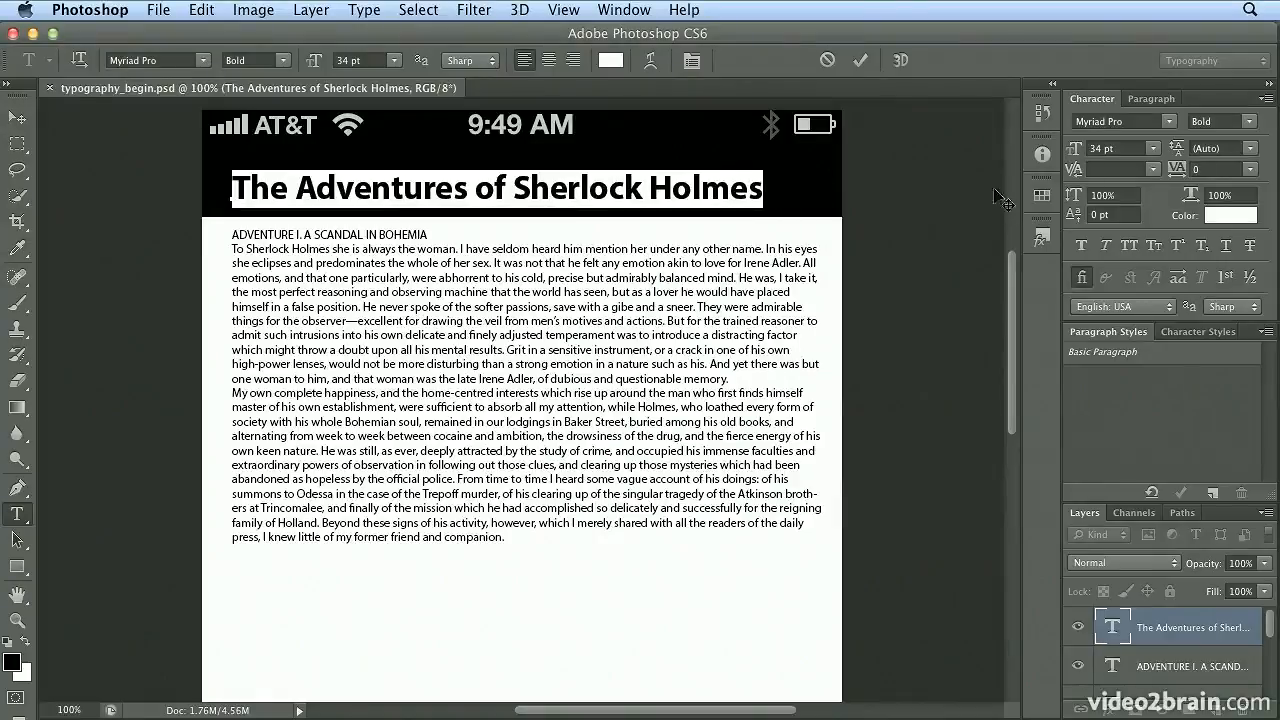
# Try a manual kerning of -28 inside the title, reset the whole title's kerning to Optical and commit the edit
pyautogui.click(341, 190)
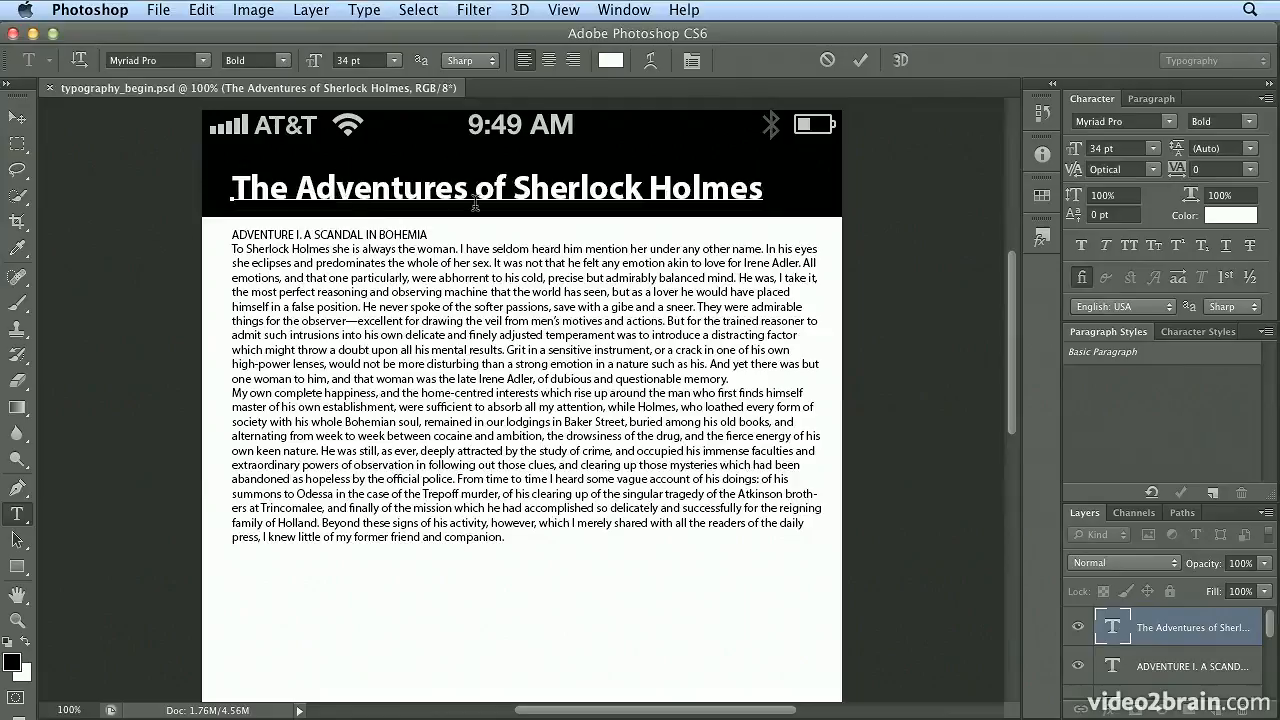
pyautogui.hotkey('alt', 'Left')
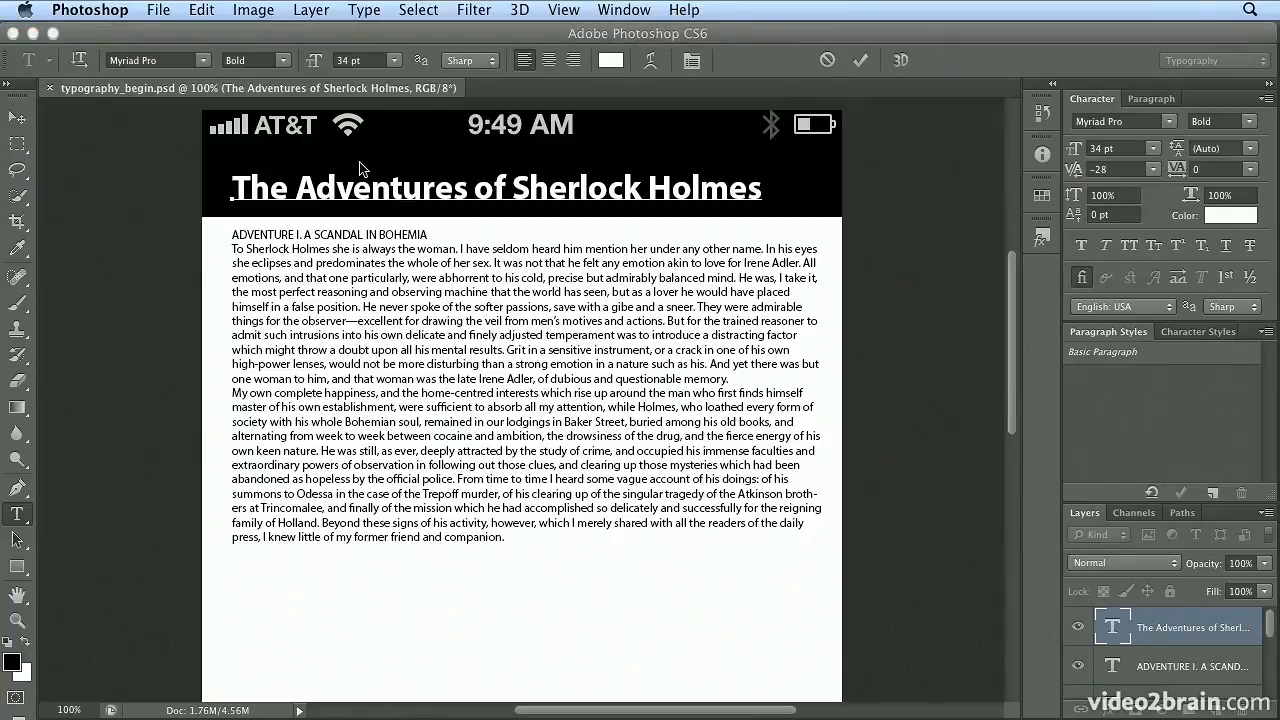
pyautogui.tripleClick(345, 197)
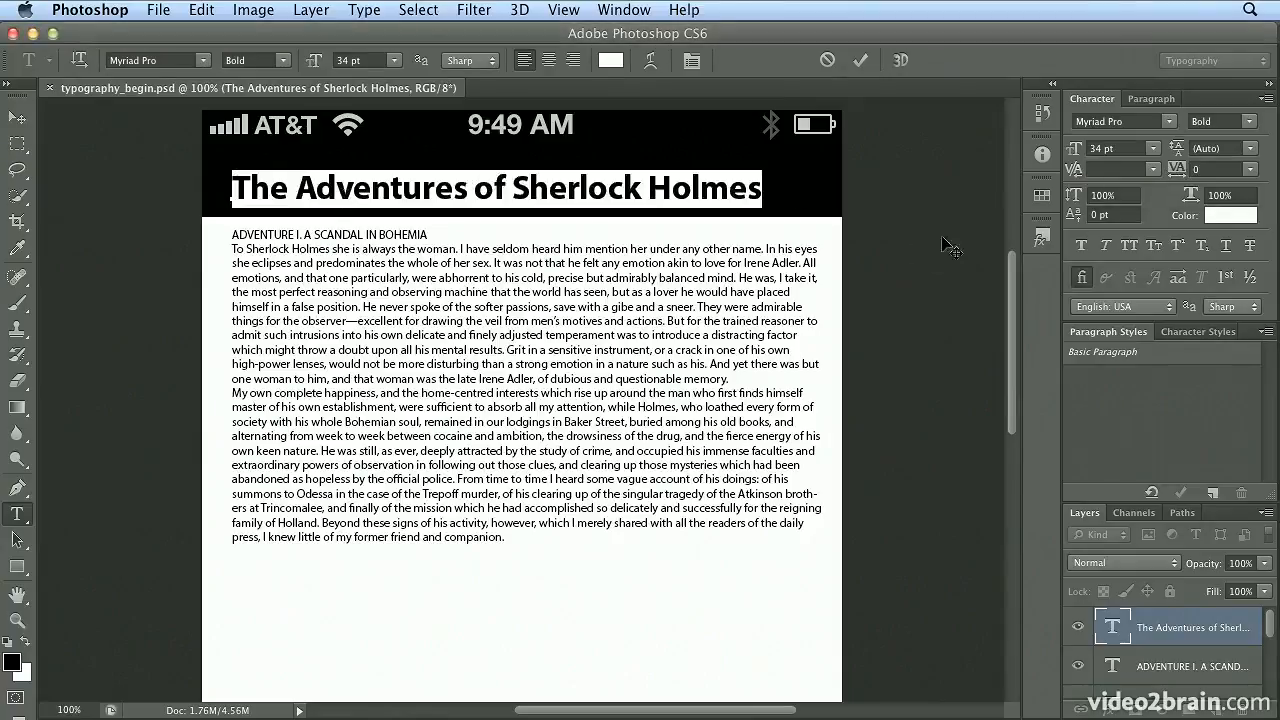
pyautogui.click(1153, 170)
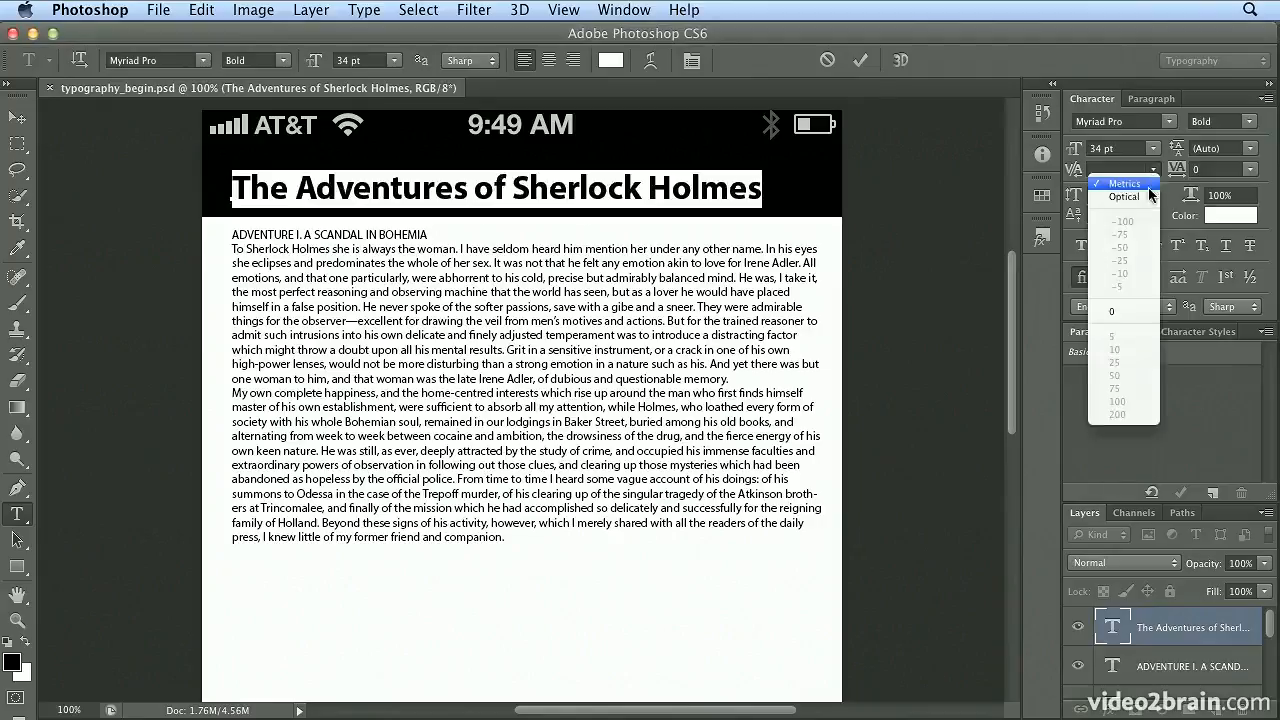
pyautogui.click(1145, 193)
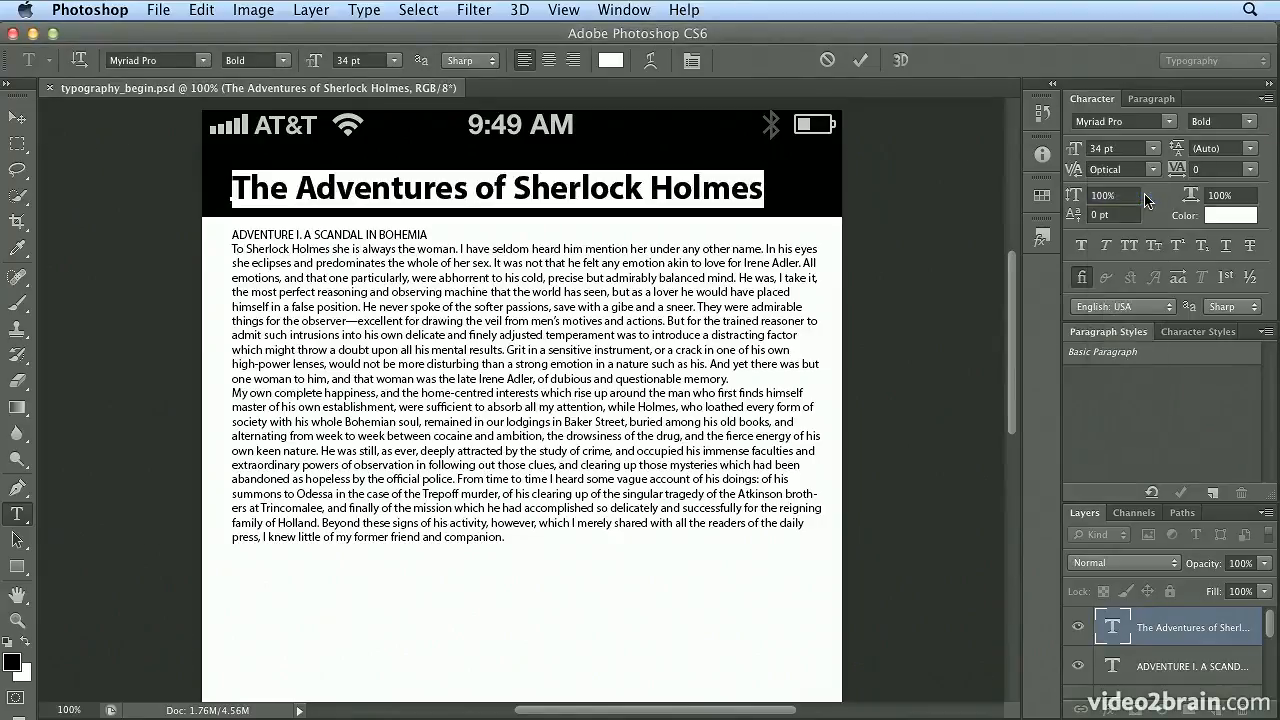
pyautogui.click(27, 122)
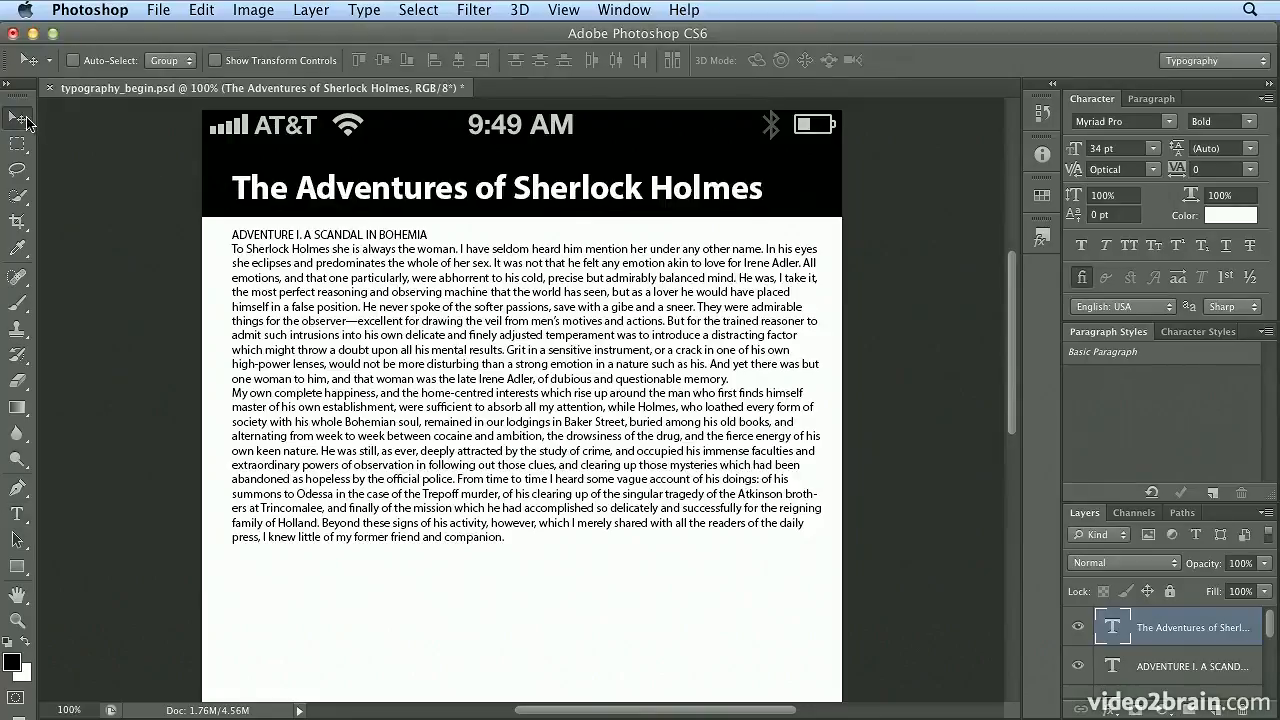
# Open the body text for editing and slightly narrow its text frame by moving the right edge inward
pyautogui.click(8, 518)
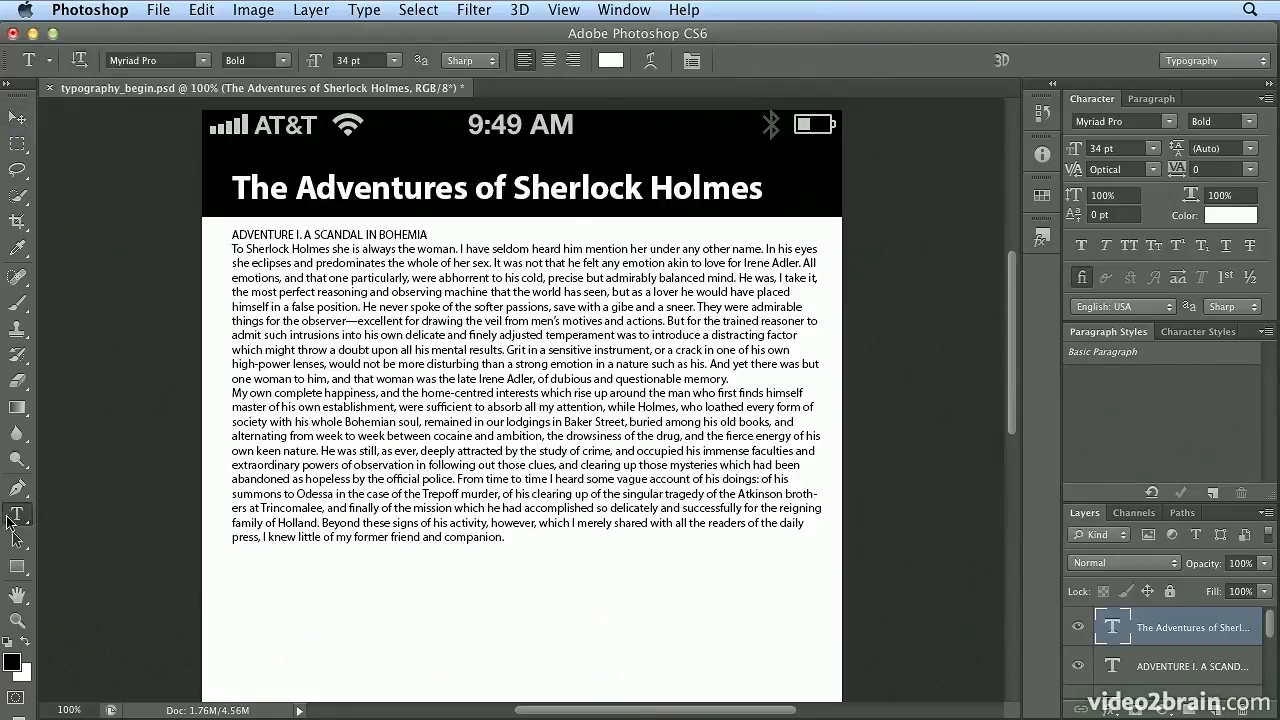
pyautogui.click(333, 333)
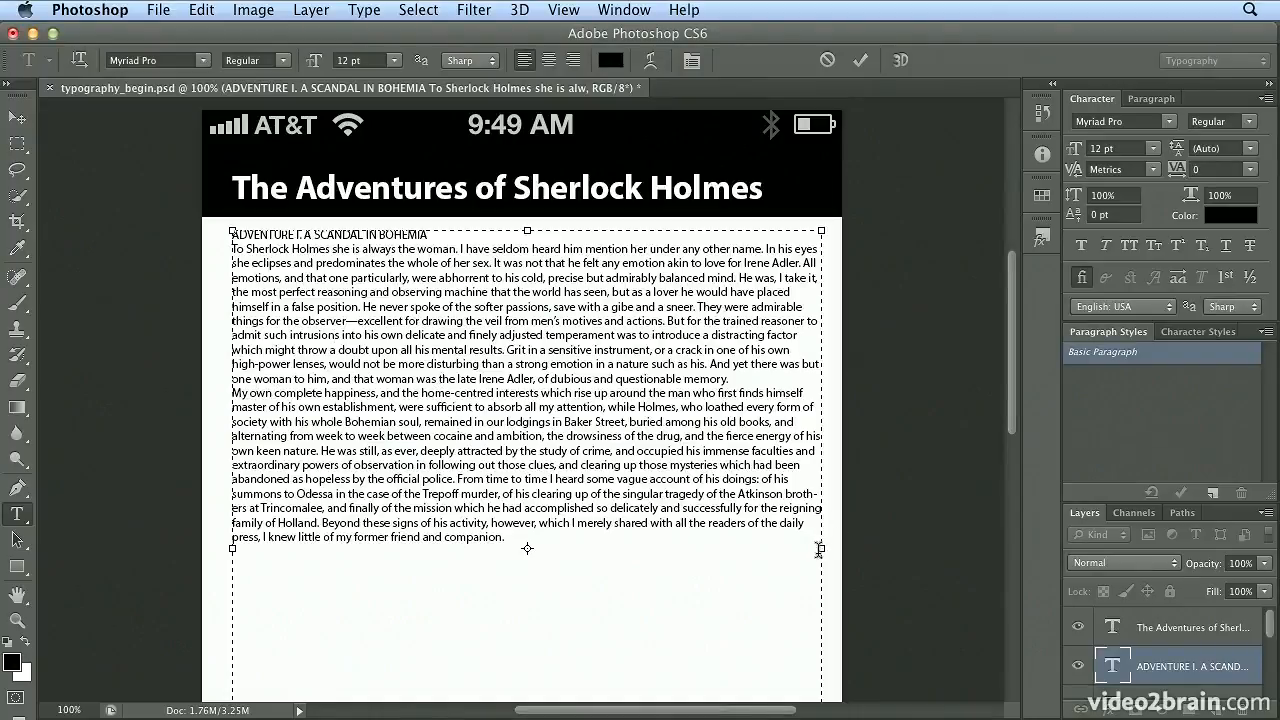
pyautogui.moveTo(820, 548); pyautogui.dragTo(813, 551)
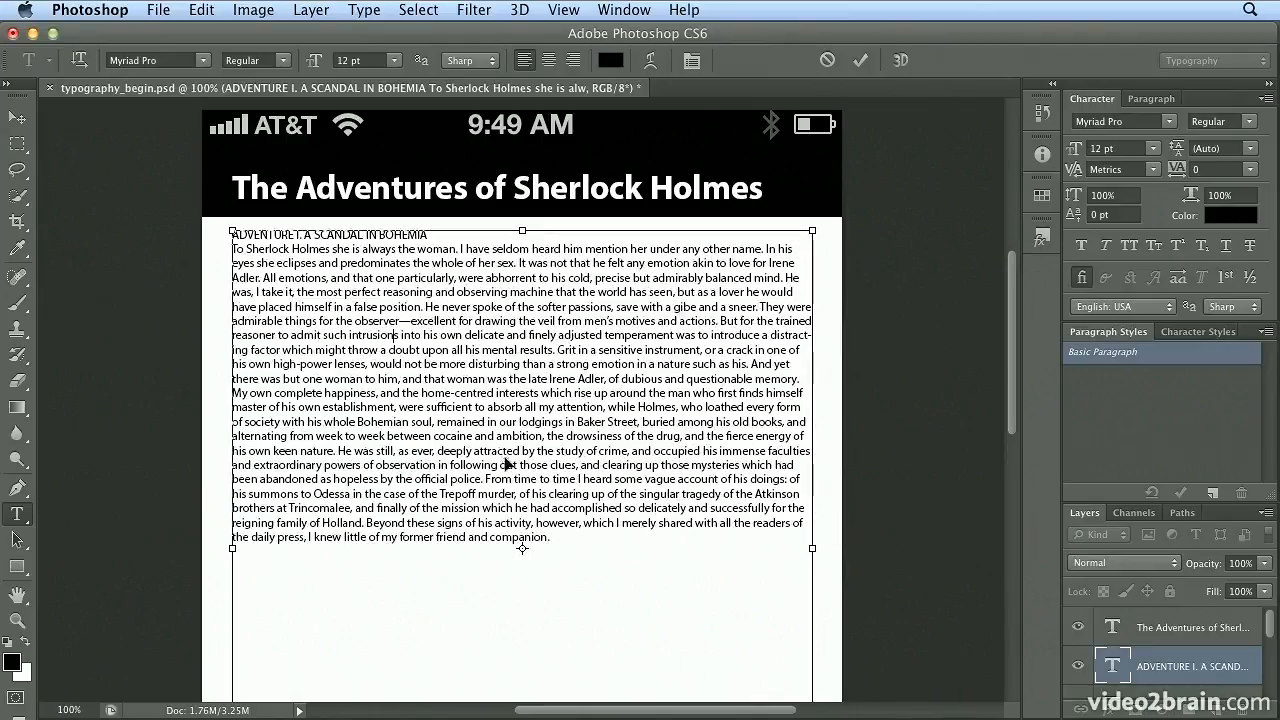
# Set the font of all the text in the body frame to Prestige Elite Std
pyautogui.press('super+a')
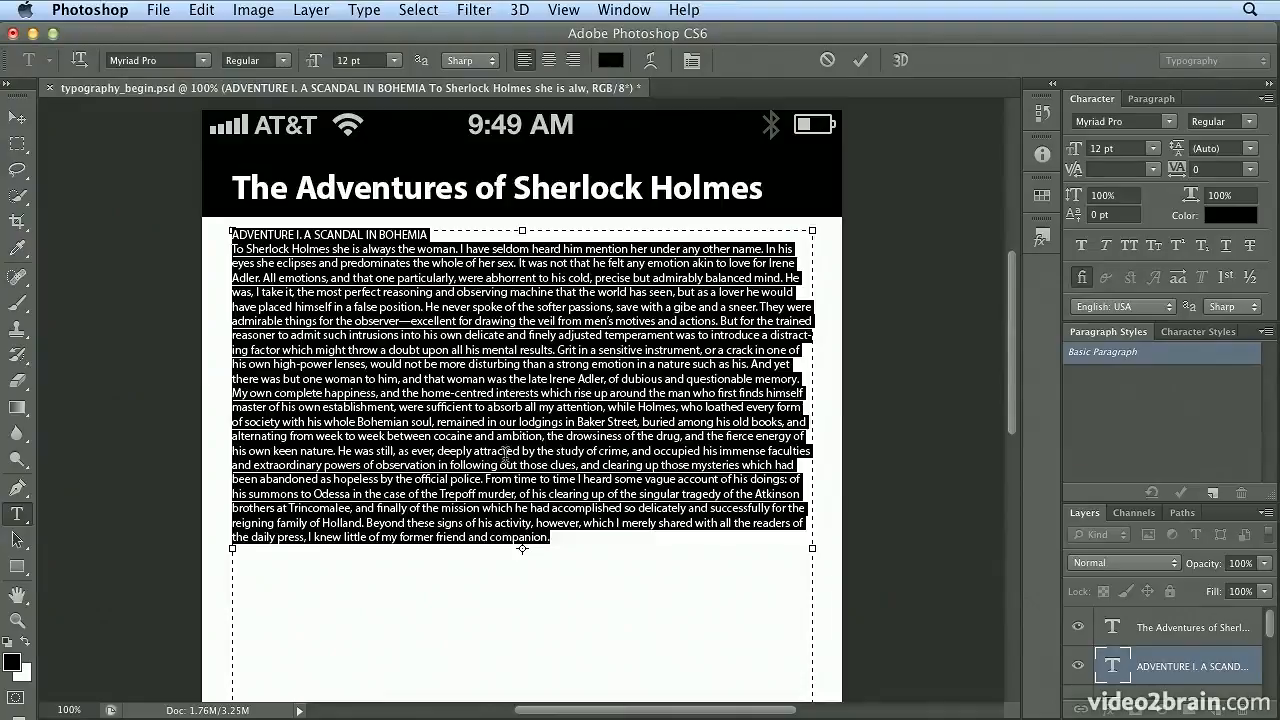
pyautogui.click(203, 60)
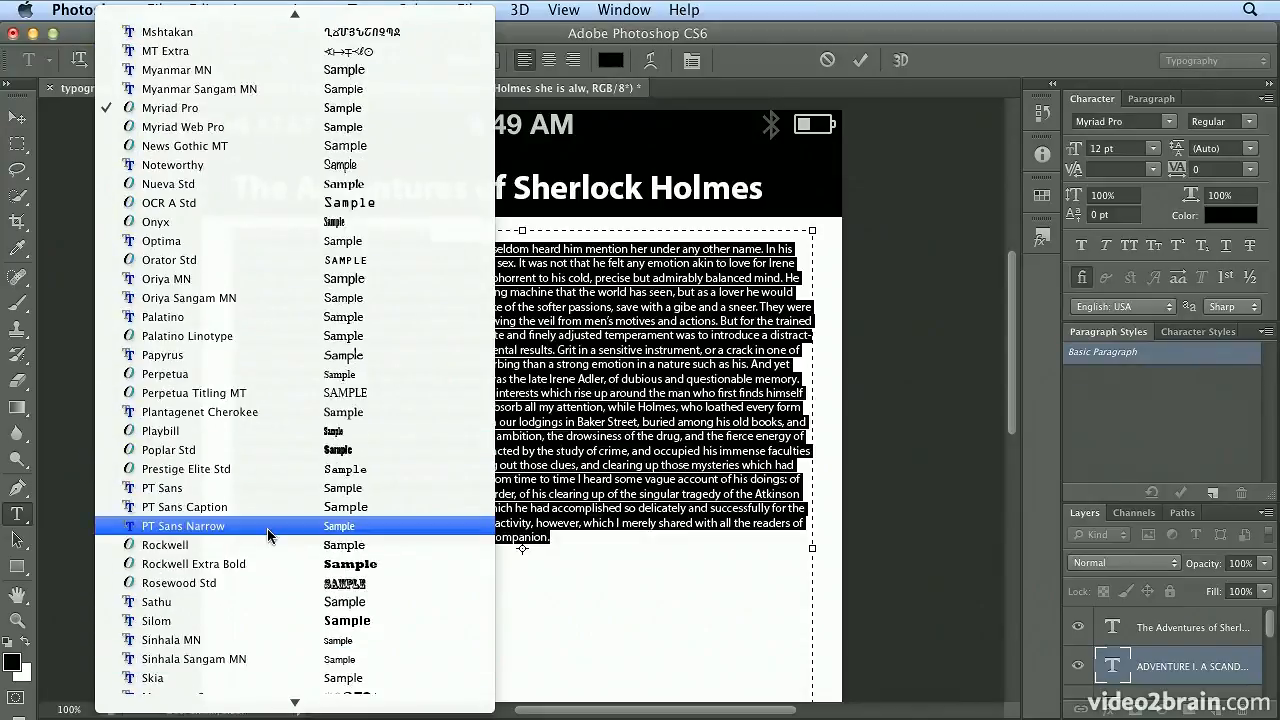
pyautogui.click(261, 476)
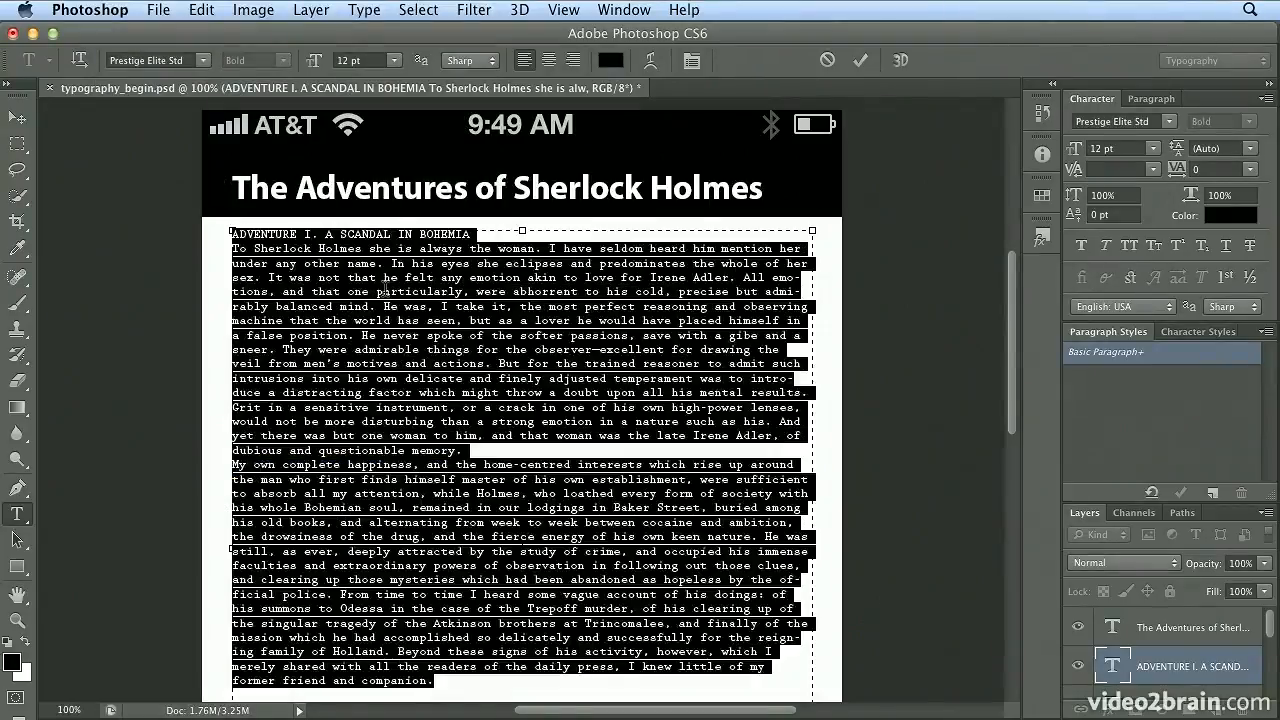
# Clear the style overrides on the "ADVENTURE I. A SCANDAL IN BOHEMIA" heading and set its font style to Bold
pyautogui.tripleClick(374, 238)
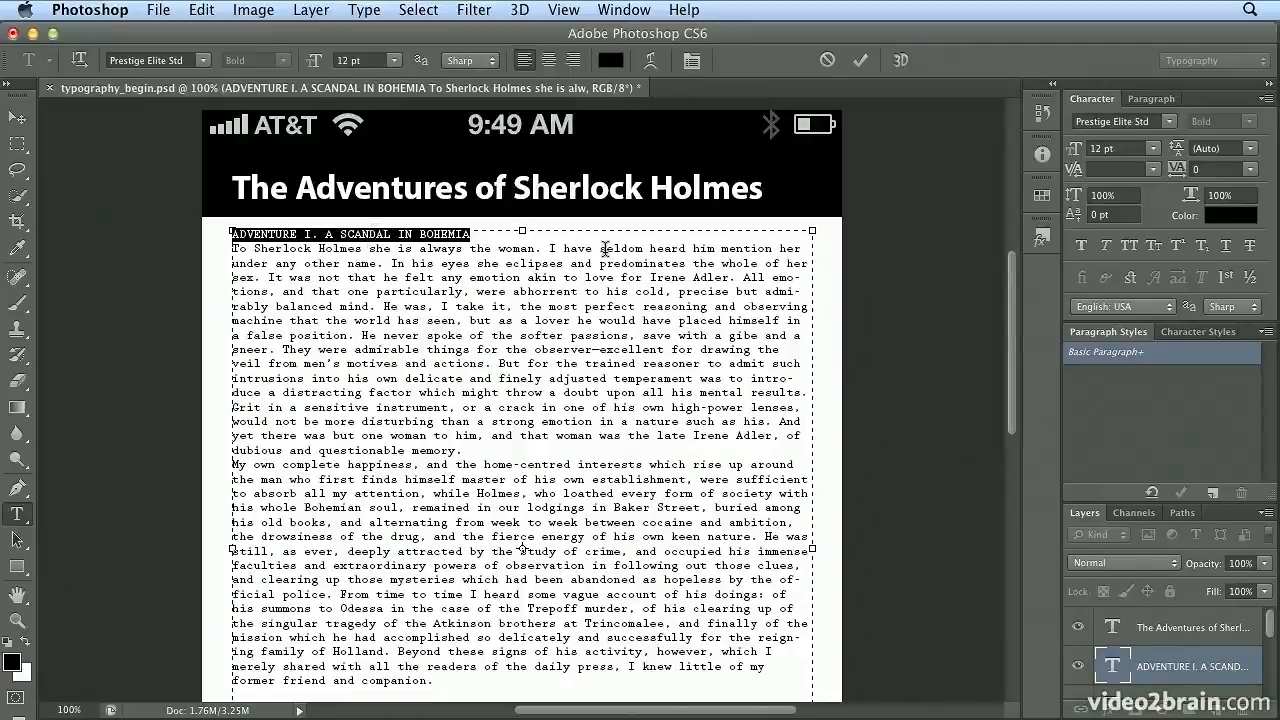
pyautogui.click(1170, 122)
pyautogui.click(1174, 128)
pyautogui.click(1153, 493)
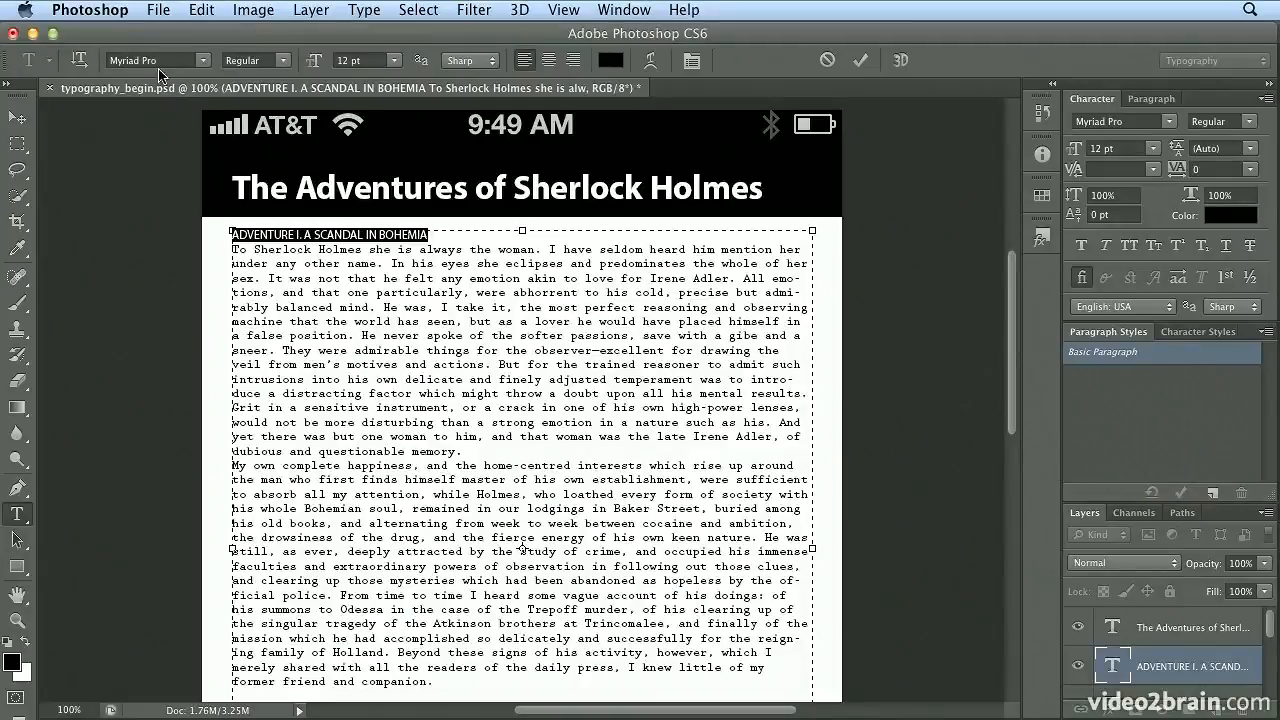
pyautogui.click(280, 61)
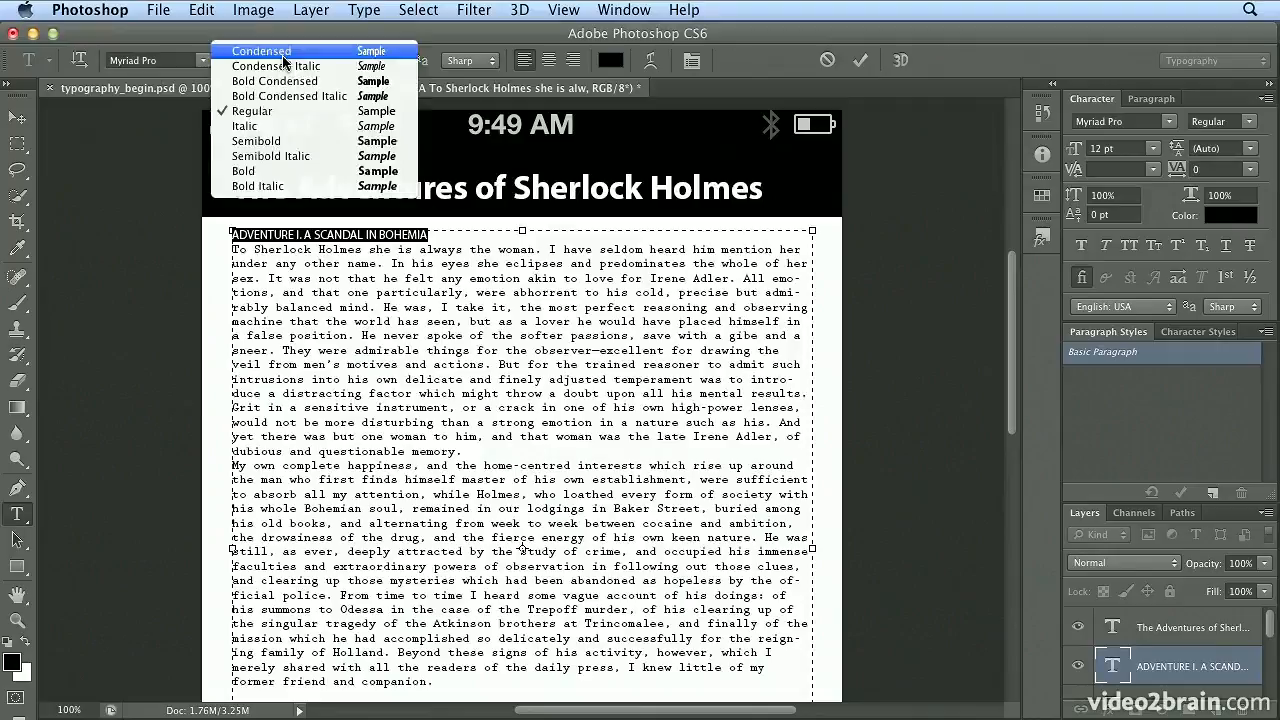
pyautogui.click(293, 172)
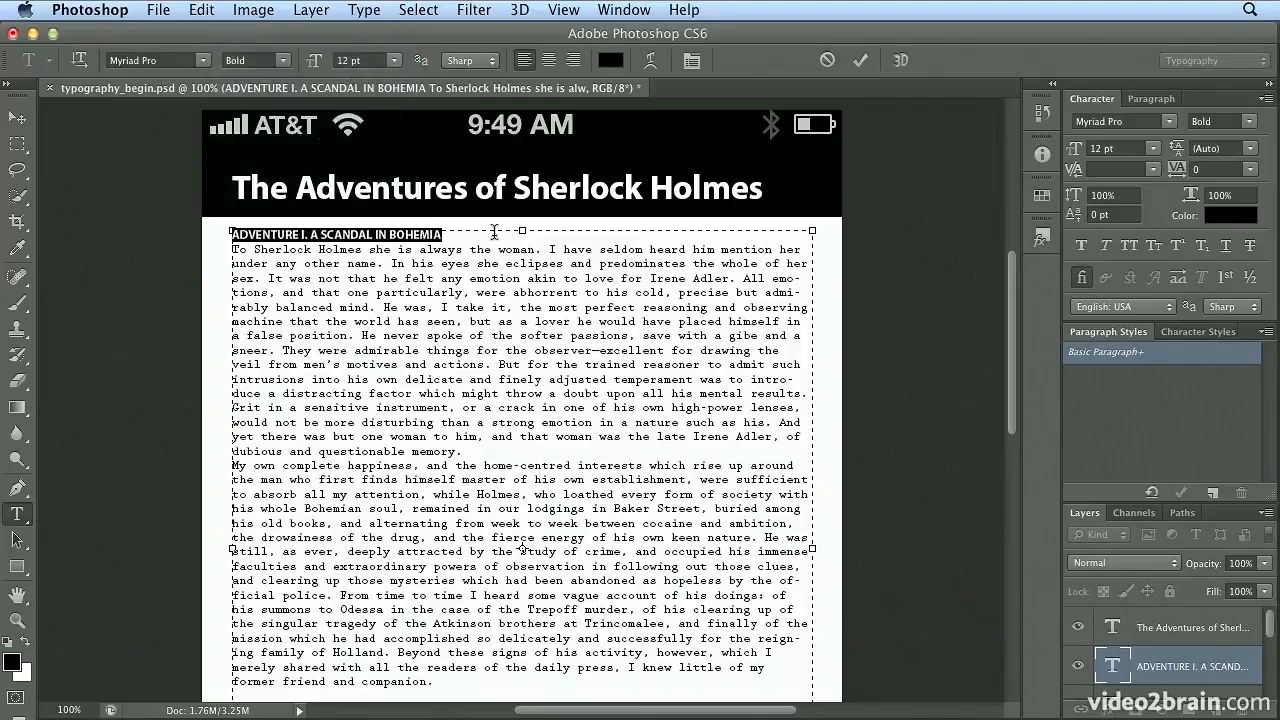
# Enlarge the chapter heading to 20 pt in 2 pt increments and reduce it to 16 pt
pyautogui.press('super+shift+period')
pyautogui.press('super+shift+period')
pyautogui.press('super+shift+period')
pyautogui.press('super+shift+period')
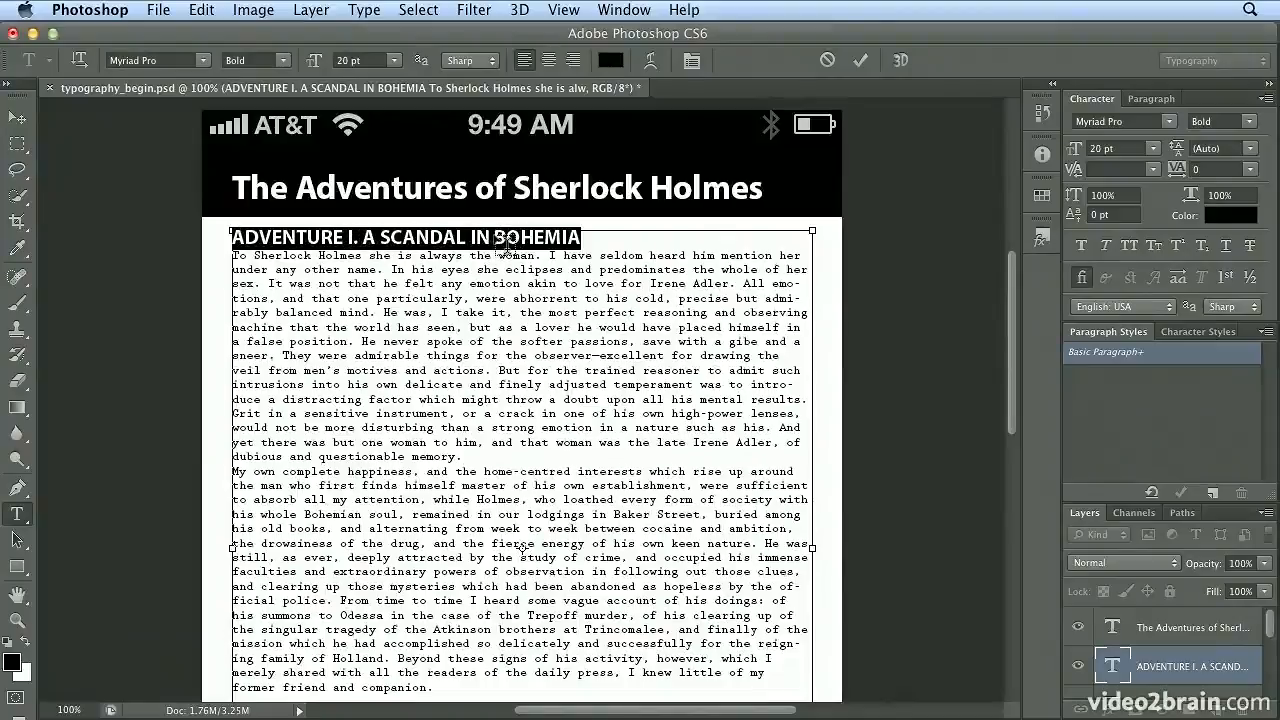
pyautogui.press('super+shift+comma')
pyautogui.press('super+shift+comma')
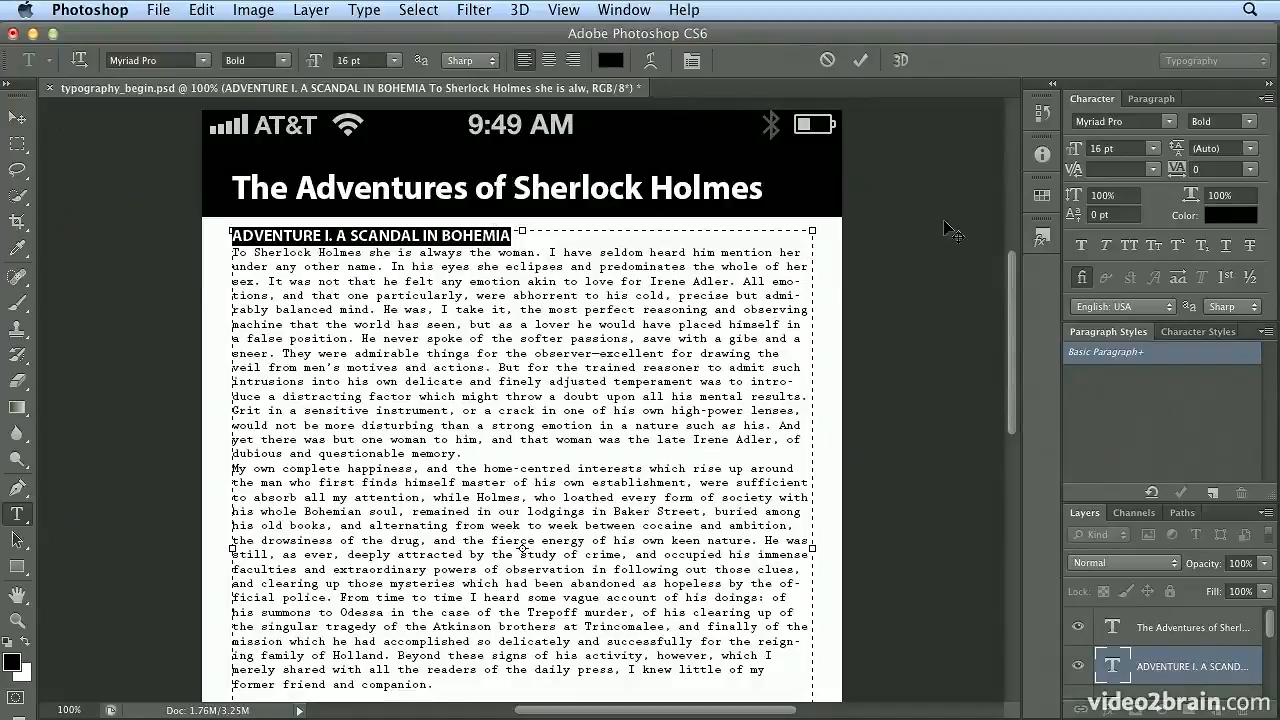
# Add 8 pt of space after every paragraph in the body frame, including the heading
pyautogui.press('super+a')
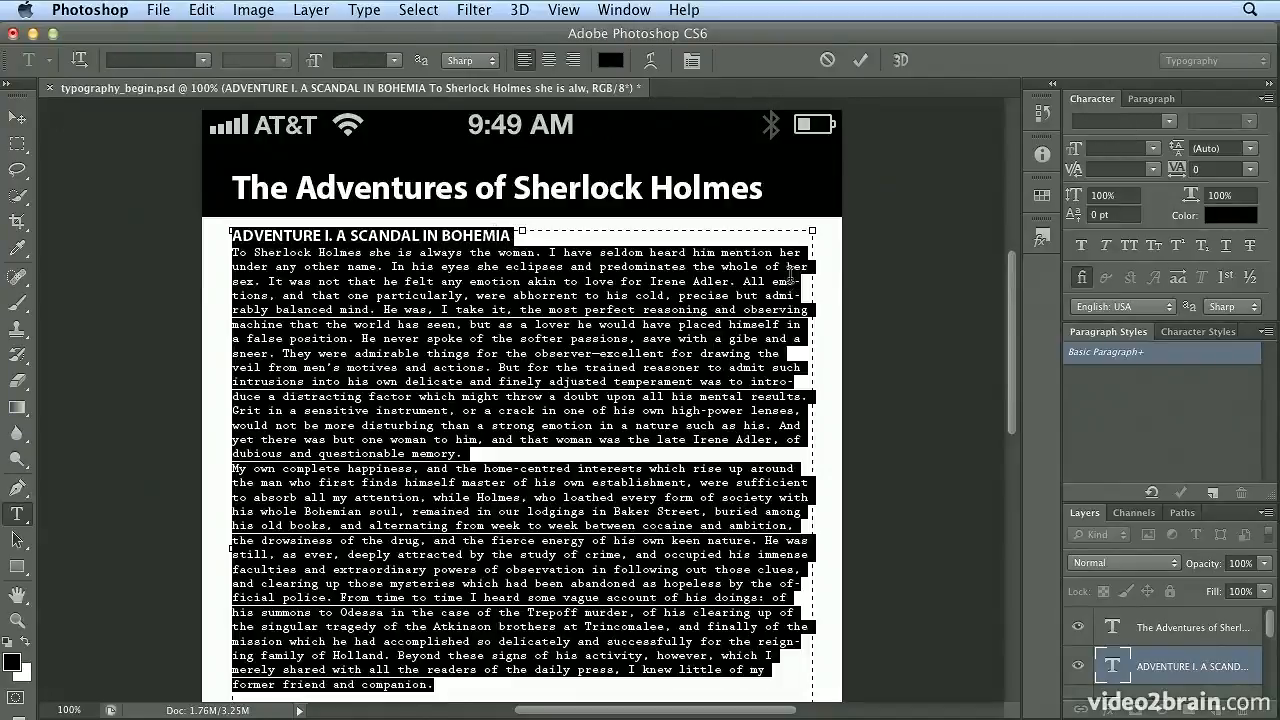
pyautogui.click(1151, 98)
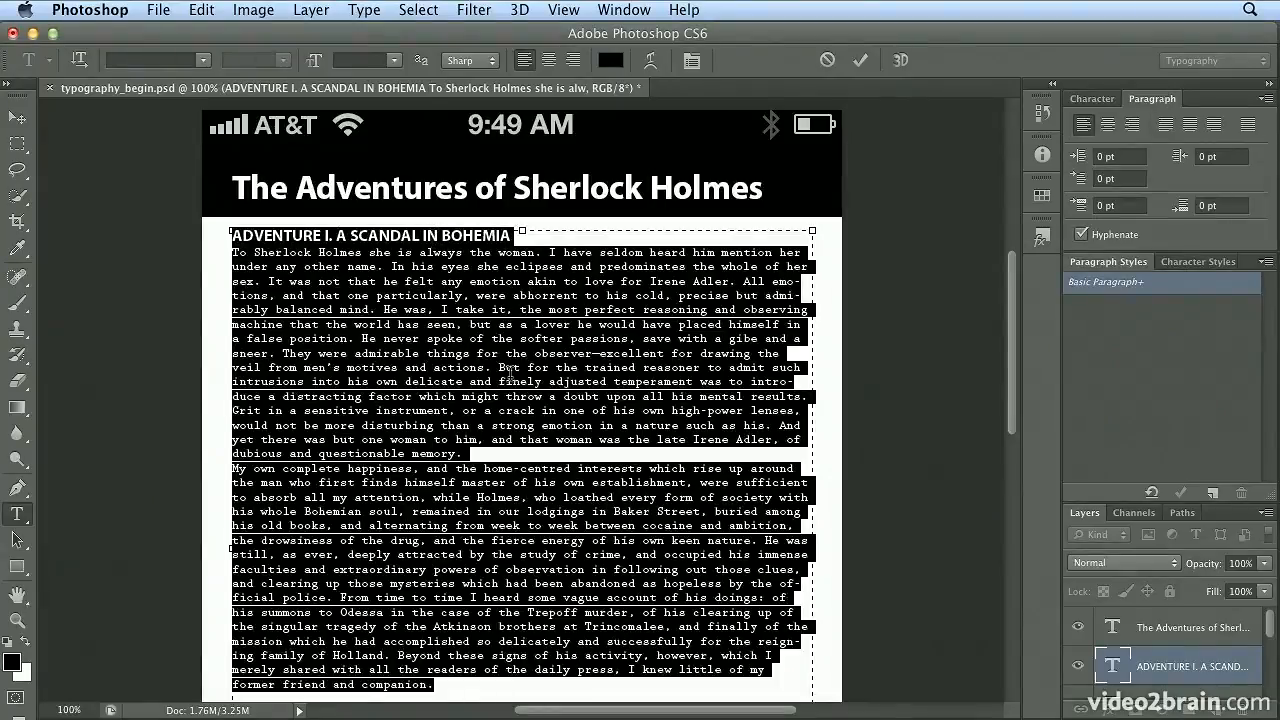
pyautogui.click(1240, 205)
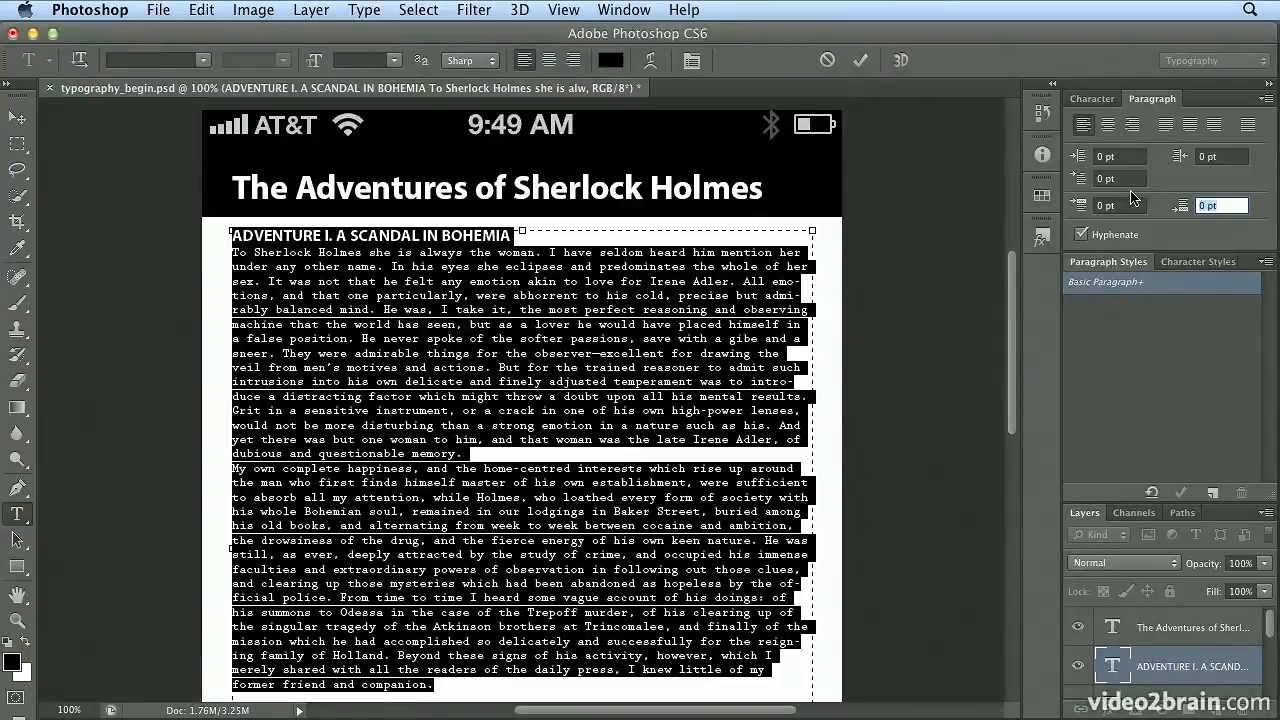
pyautogui.write('8')
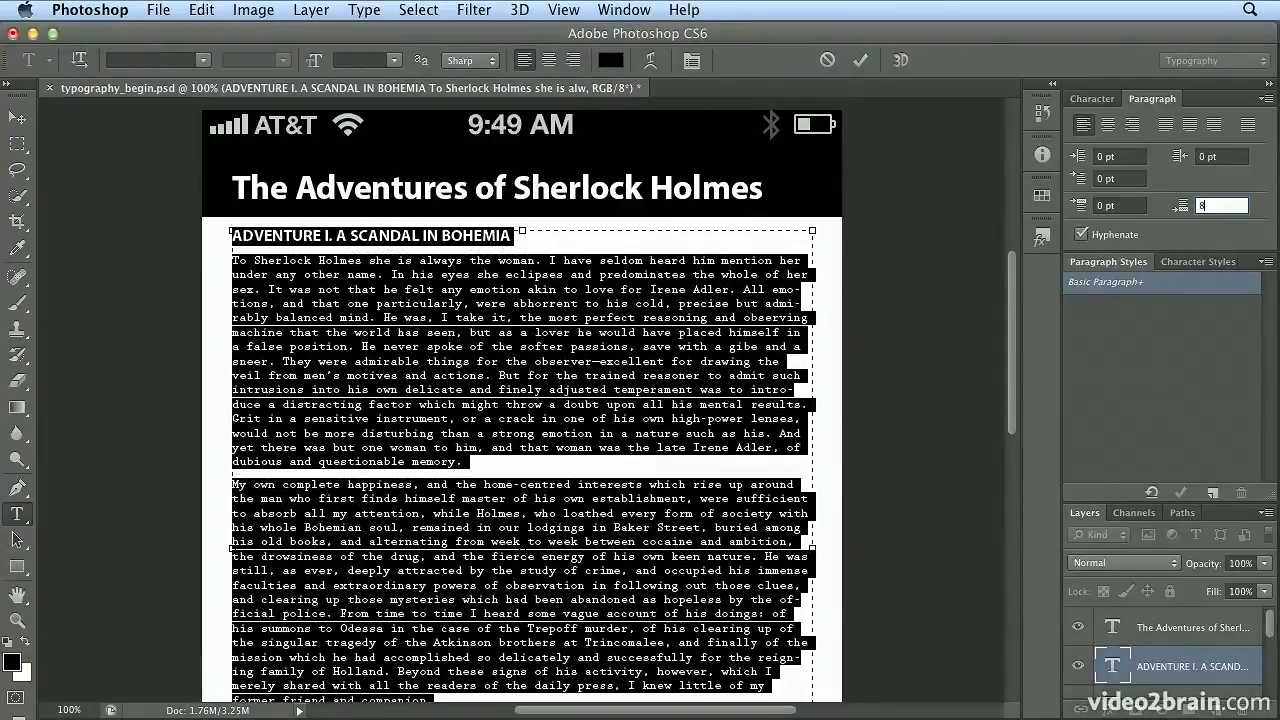
pyautogui.press('Return')
# Increase the space after all the paragraphs gradually, through 8.35, 9, 10.5 and 11 pt, to 12 pt
pyautogui.click(1222, 205)
pyautogui.write('.2')
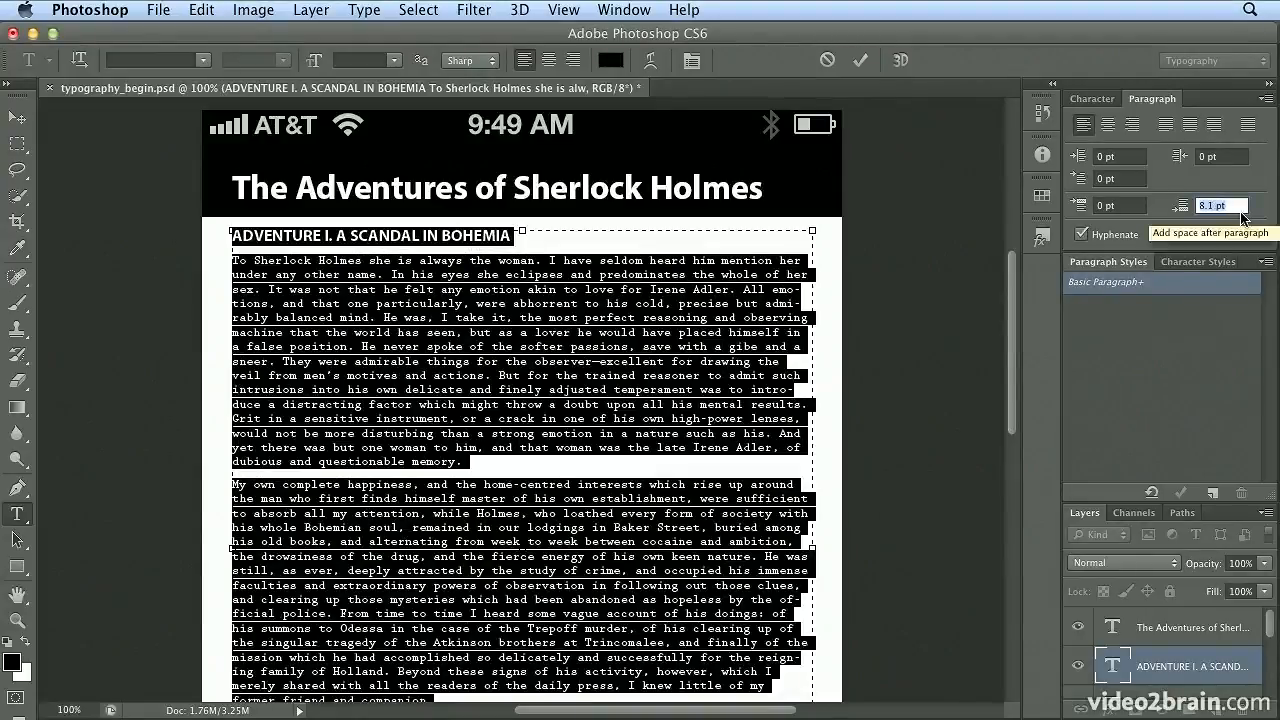
pyautogui.press('Return')
pyautogui.write('8.35')
pyautogui.press('Return')
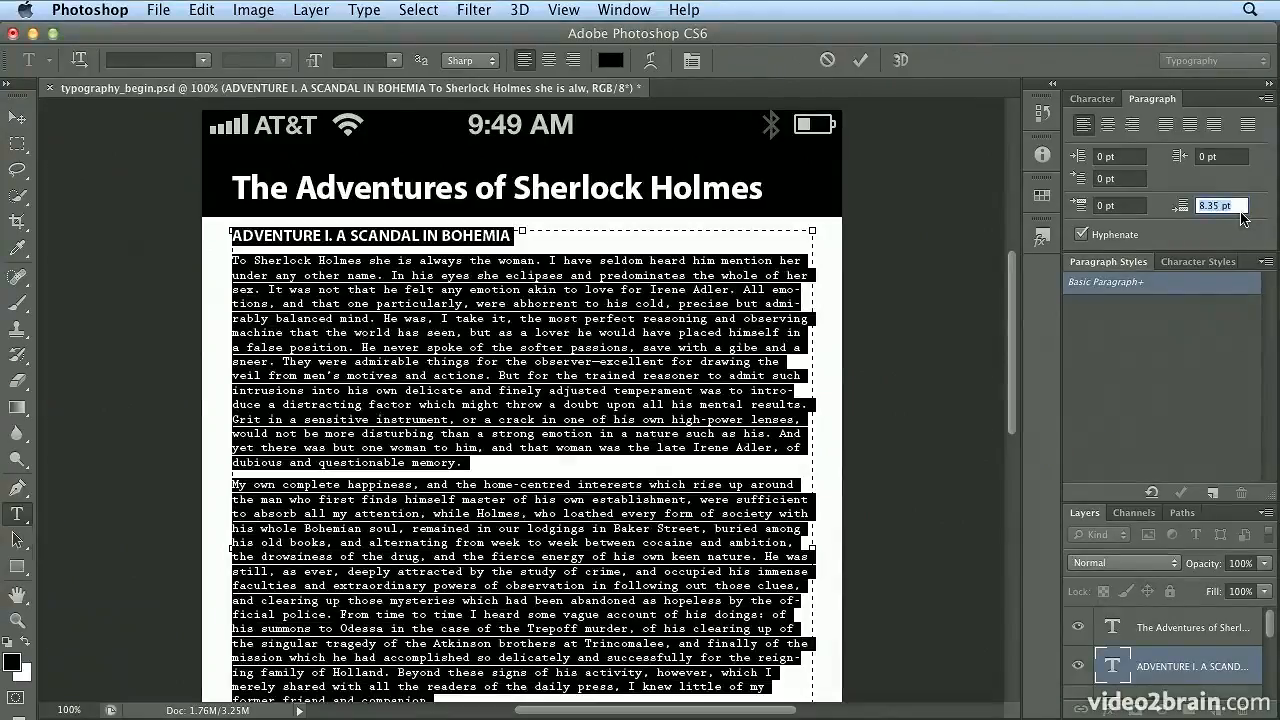
pyautogui.write('9')
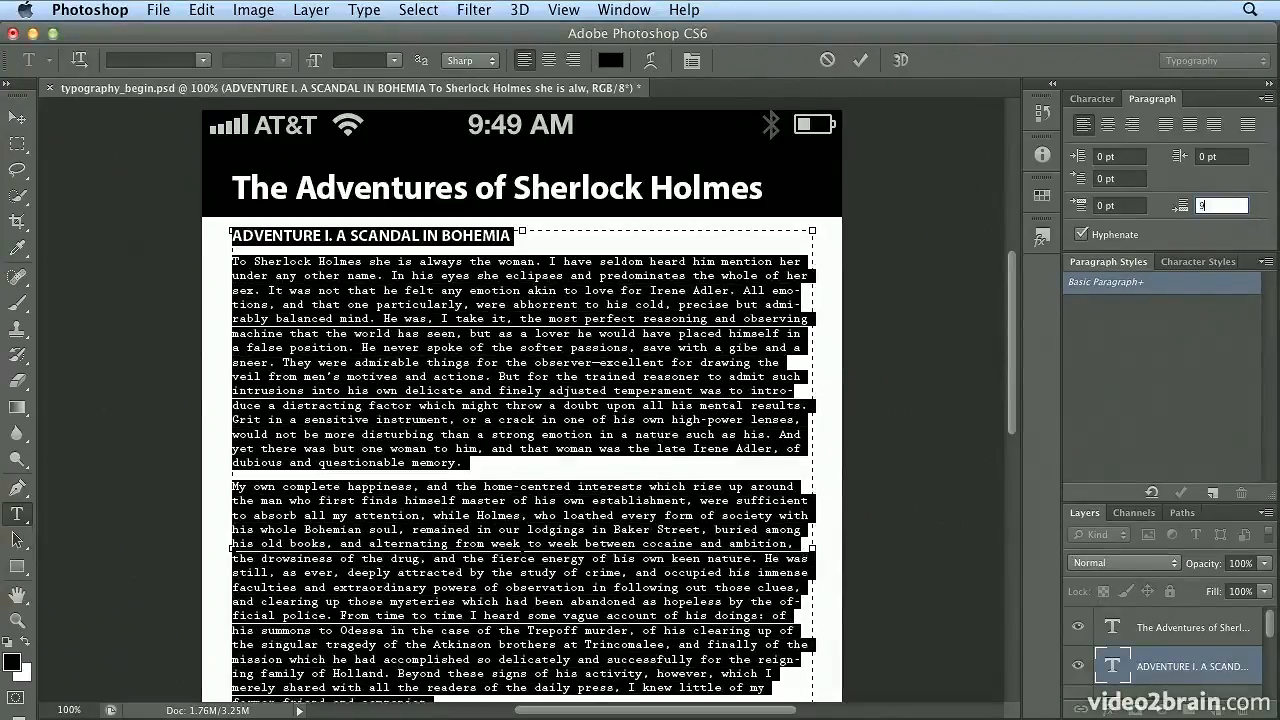
pyautogui.press('Return')
pyautogui.write('10.5')
pyautogui.press('Return')
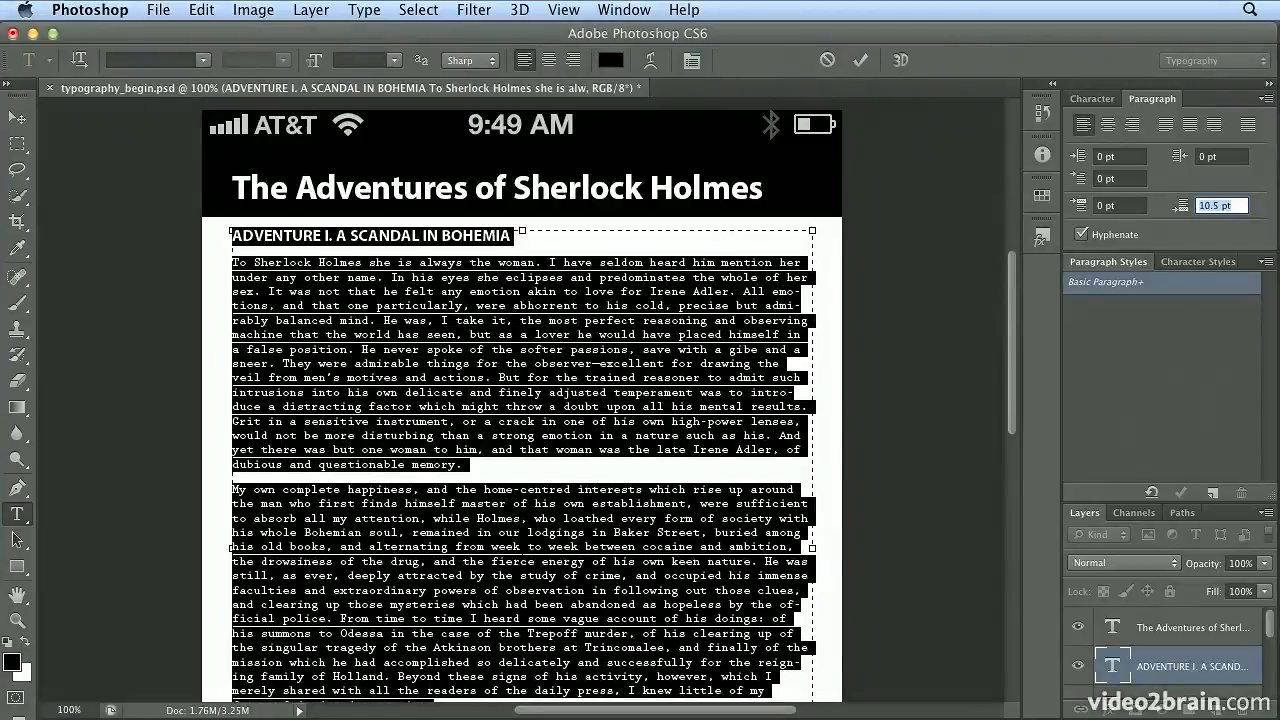
pyautogui.write('11')
pyautogui.press('Return')
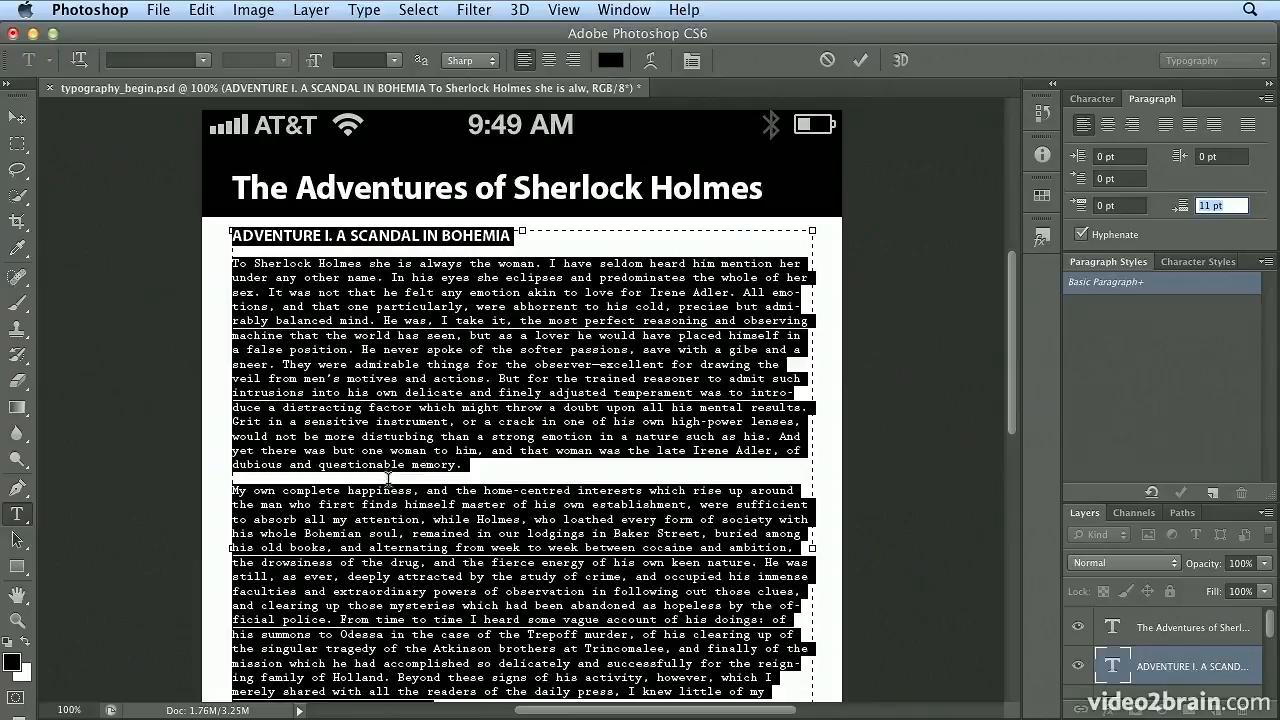
pyautogui.press('Up')
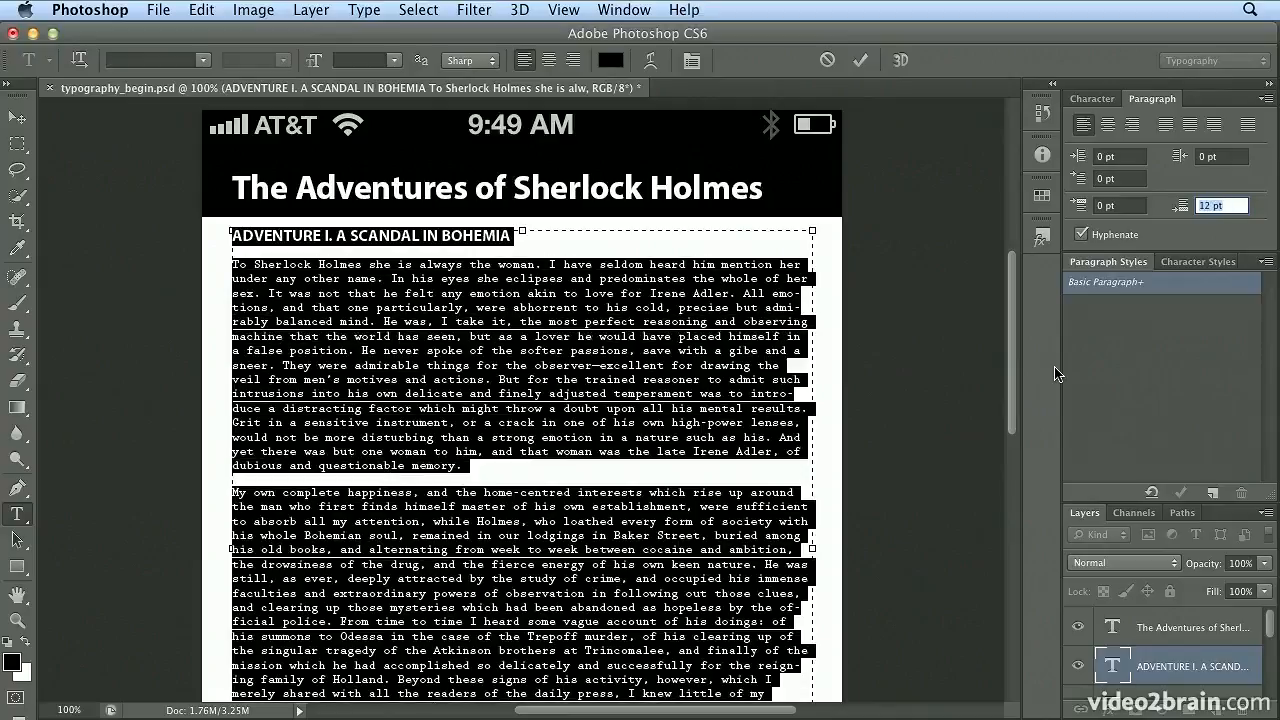
# Try finer values from 12.2 to 12.6 pt for the space after the paragraphs and return it to 12 pt
pyautogui.write('12.2')
pyautogui.press('Return')
pyautogui.write('12.35')
pyautogui.press('Return')
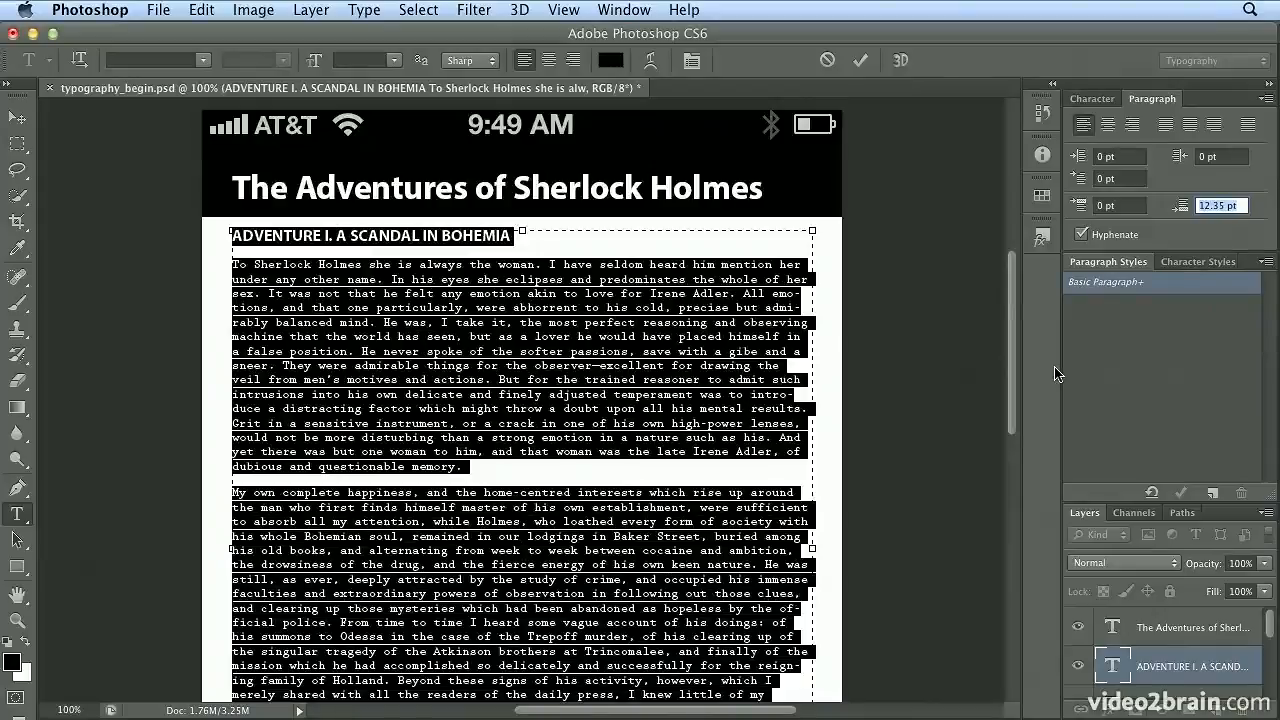
pyautogui.write('12.4')
pyautogui.press('Return')
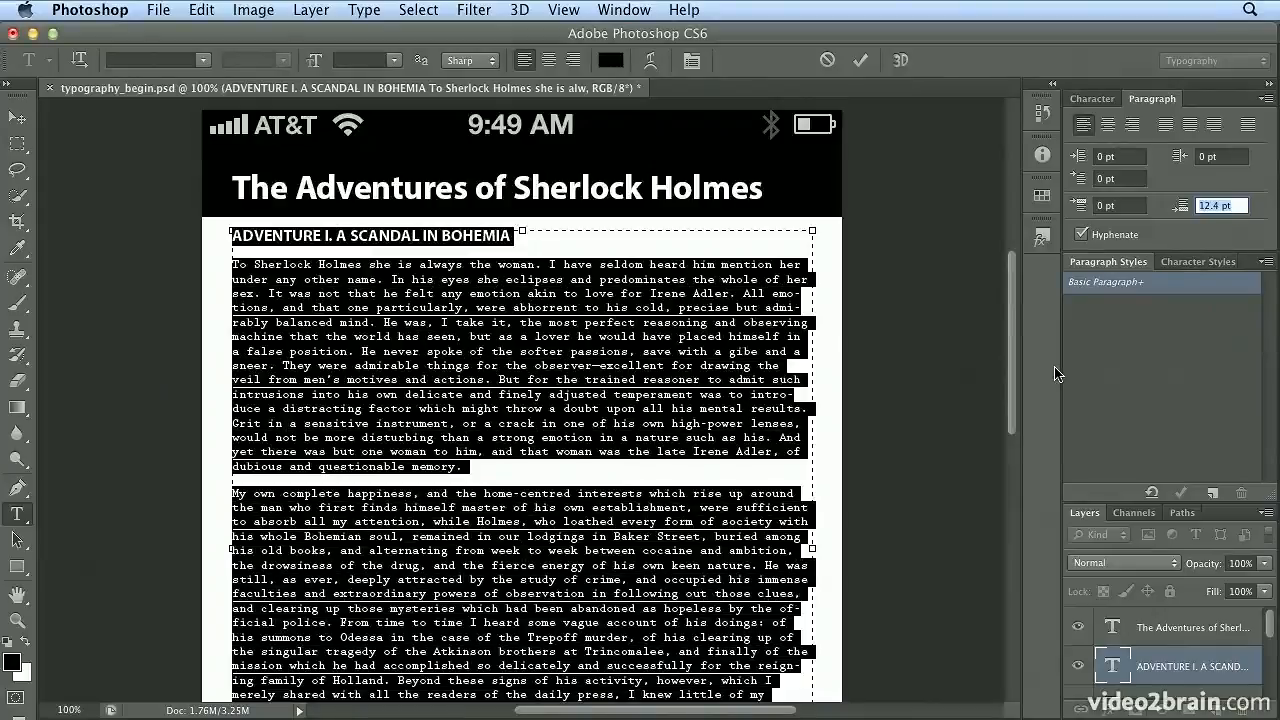
pyautogui.write('12.5')
pyautogui.press('Return')
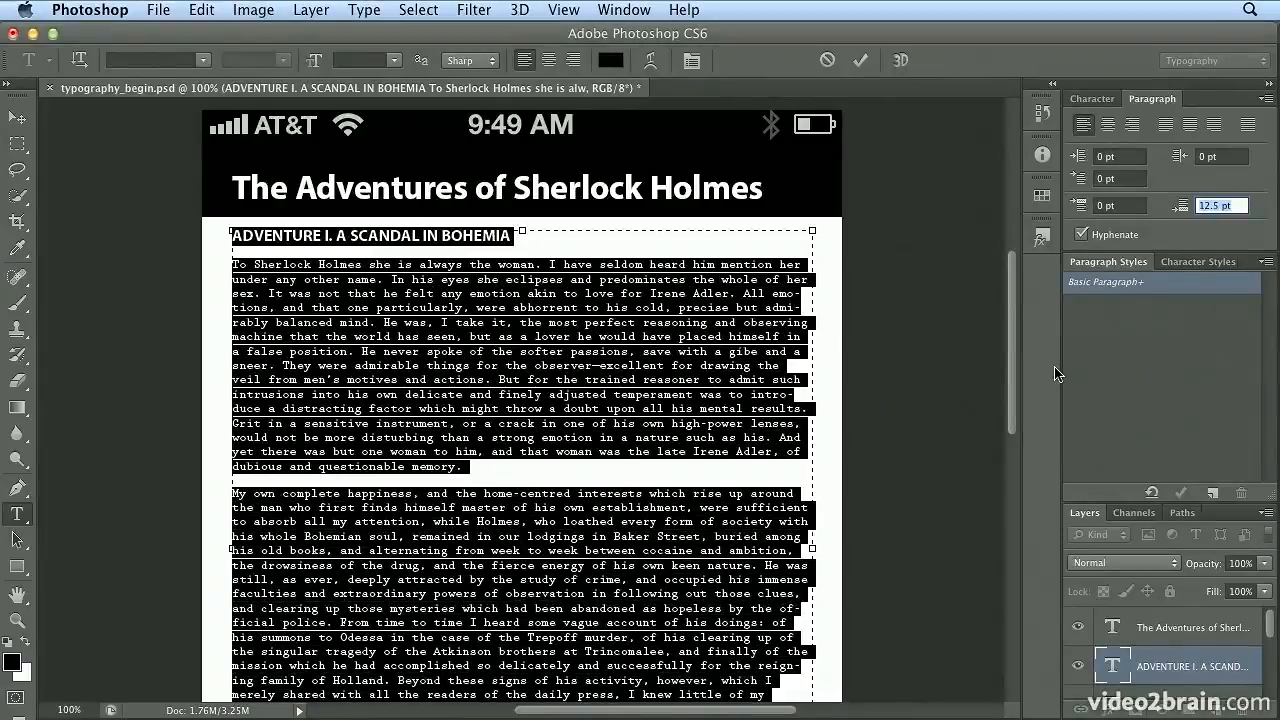
pyautogui.write('12.6')
pyautogui.press('Return')
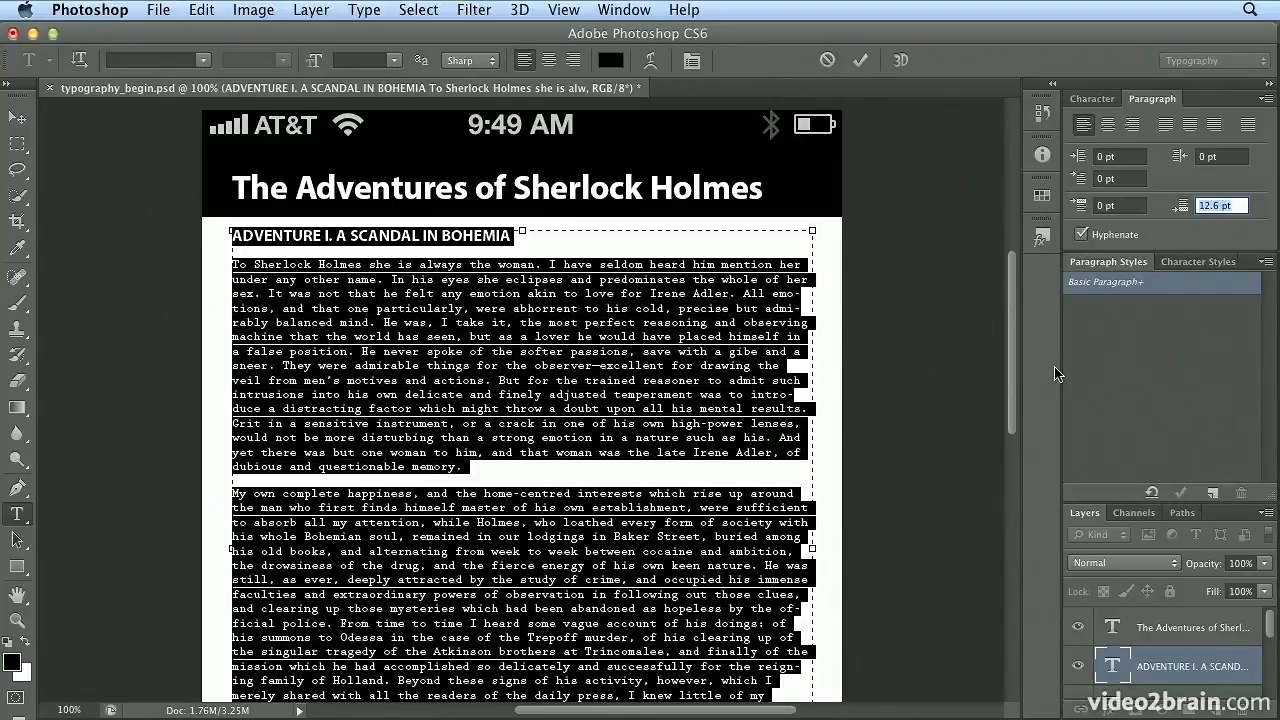
pyautogui.write('12')
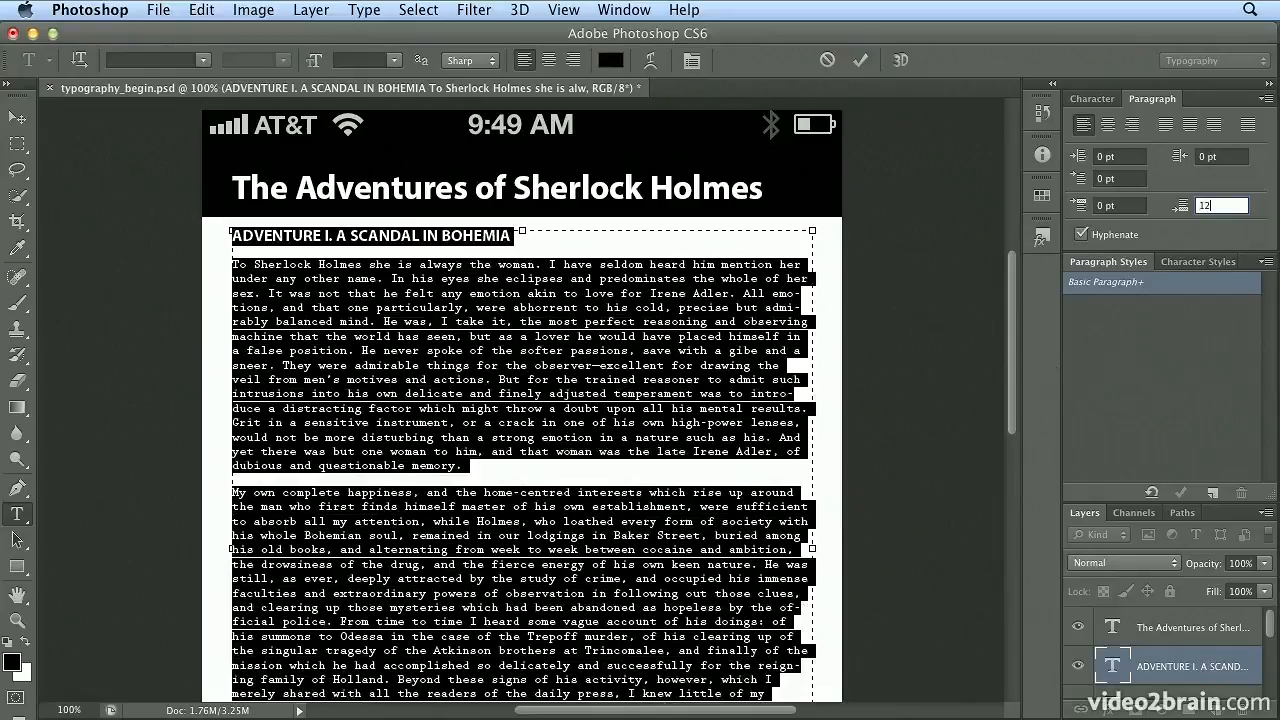
pyautogui.press('Return')
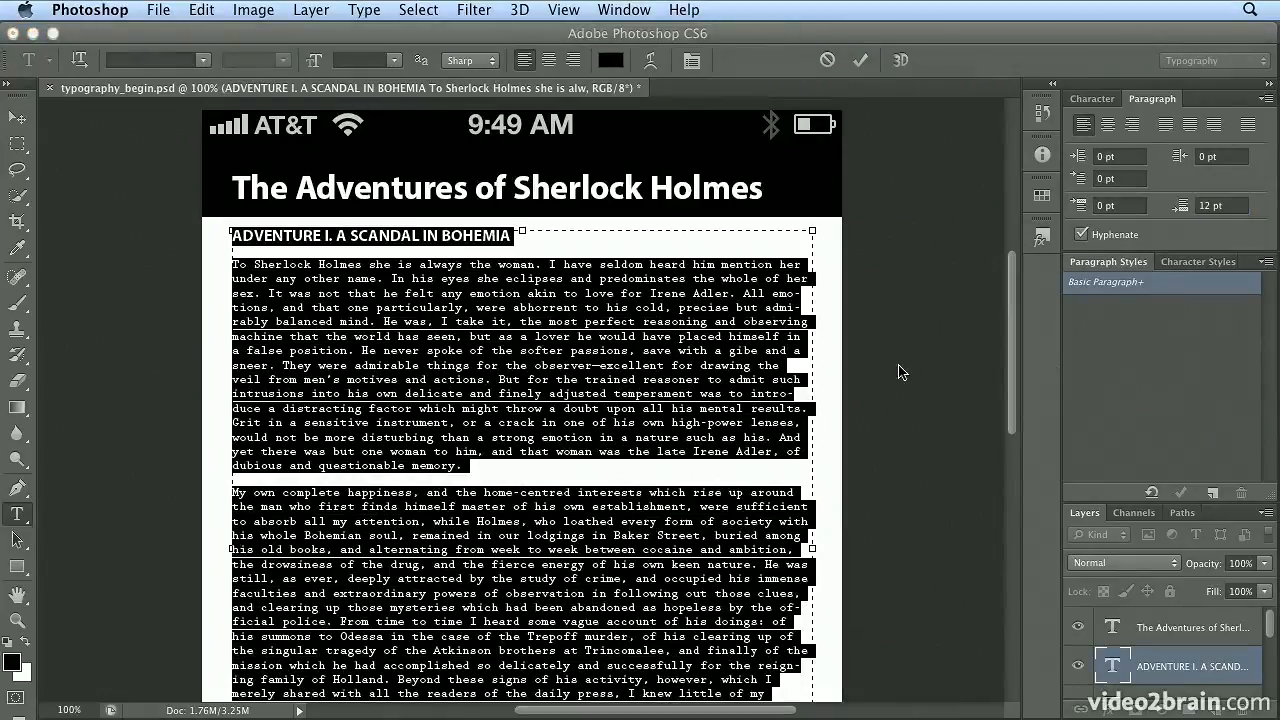
# Select the first two lines of the first body paragraph and clear the selection
pyautogui.click(239, 266)
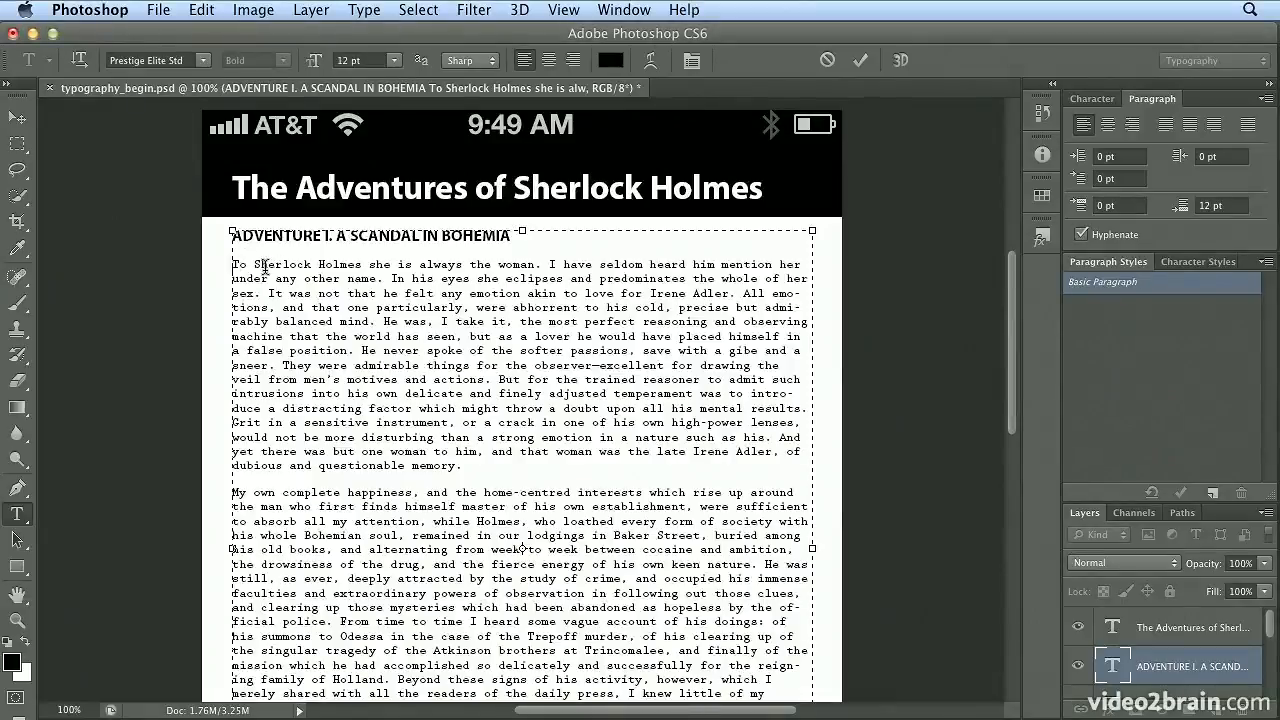
pyautogui.tripleClick(264, 267)
pyautogui.hotkey('shift', 'Down')
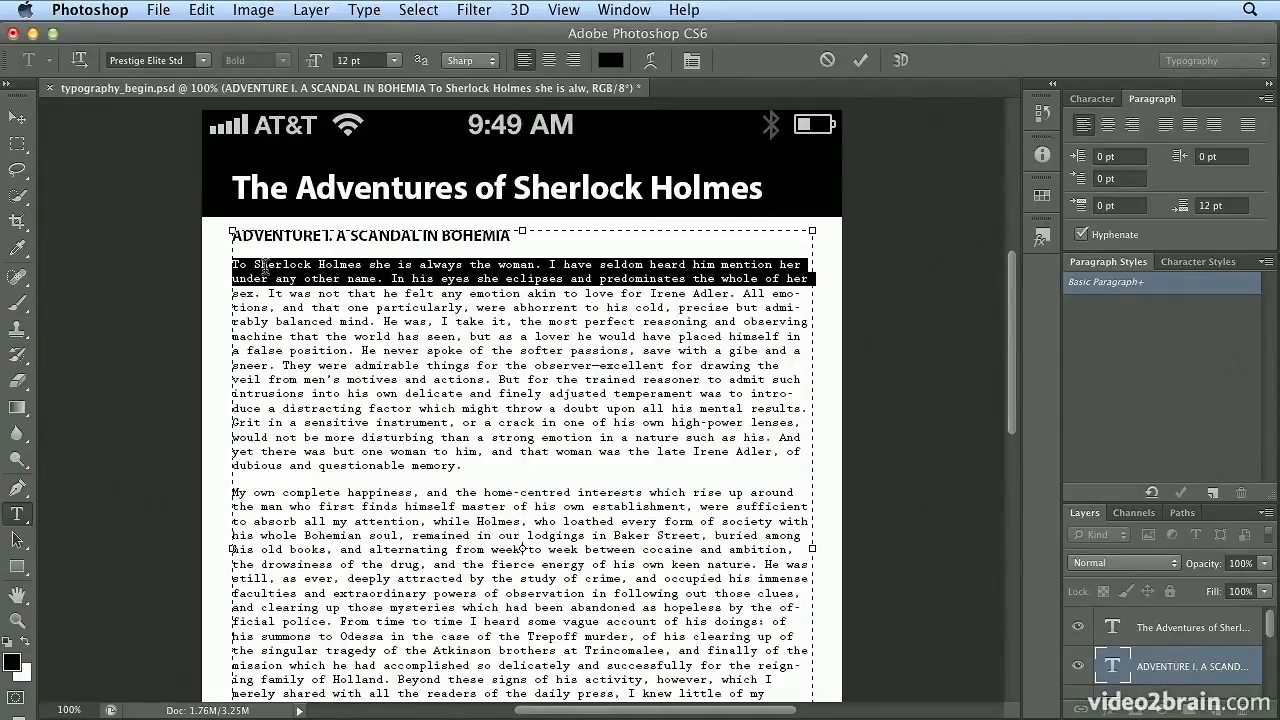
pyautogui.click(264, 267)
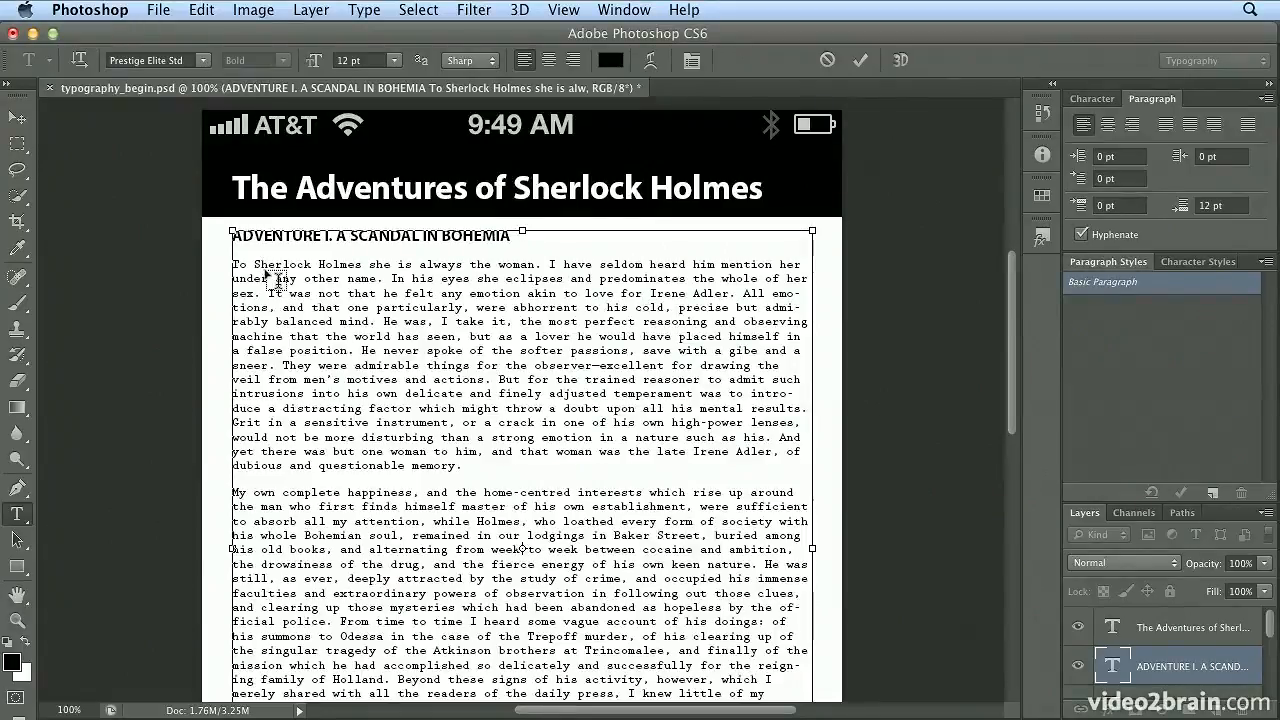
# Select the entire first body paragraph twice, clearing the selection each time
pyautogui.tripleClick(277, 280)
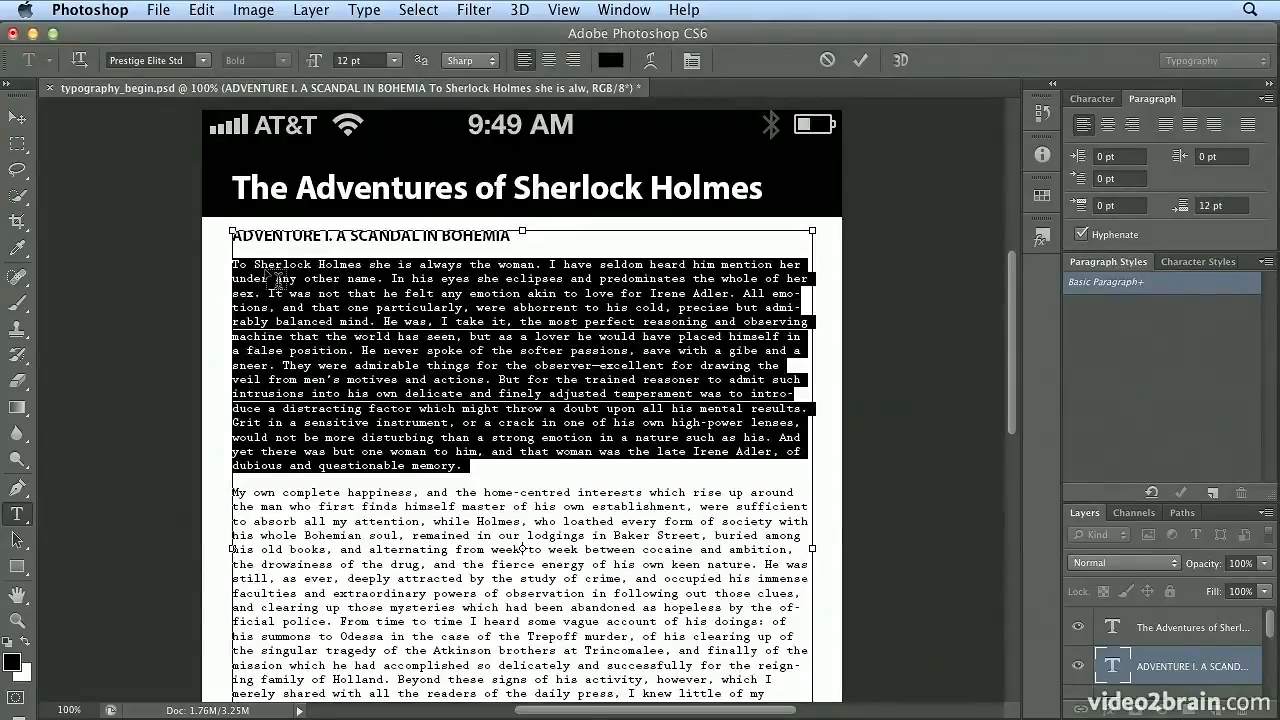
pyautogui.click(264, 268)
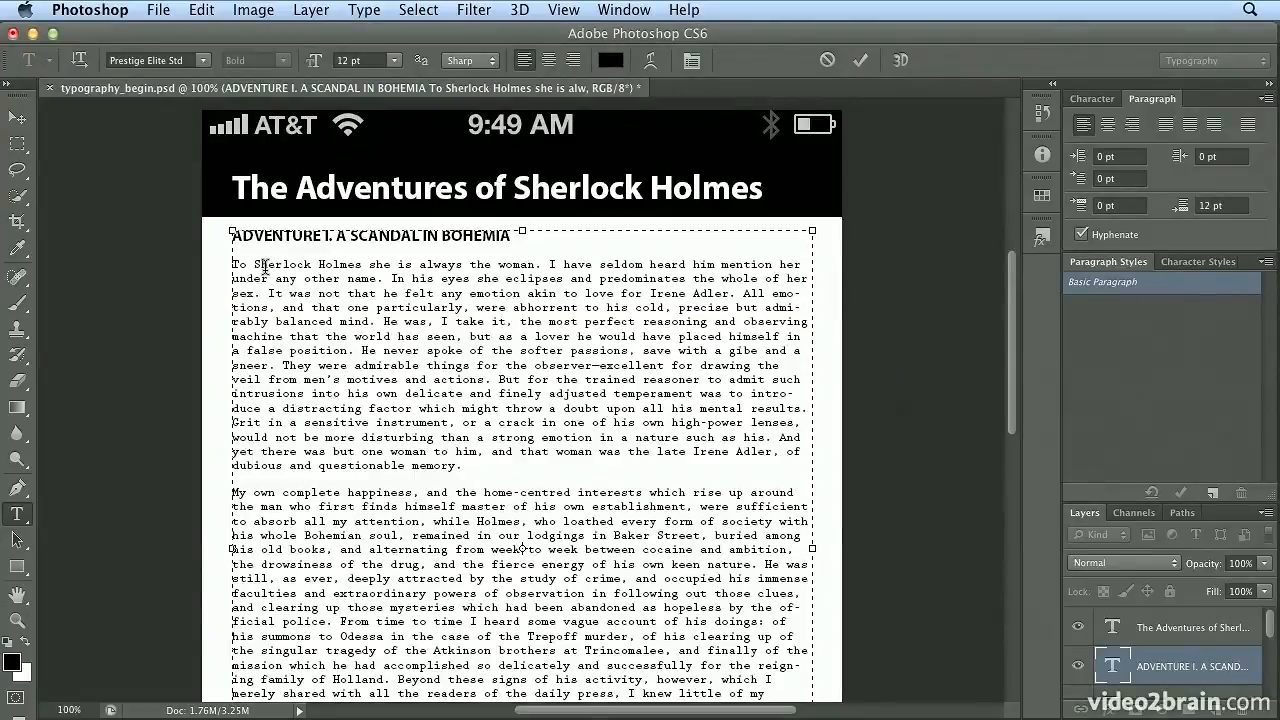
pyautogui.tripleClick(277, 280)
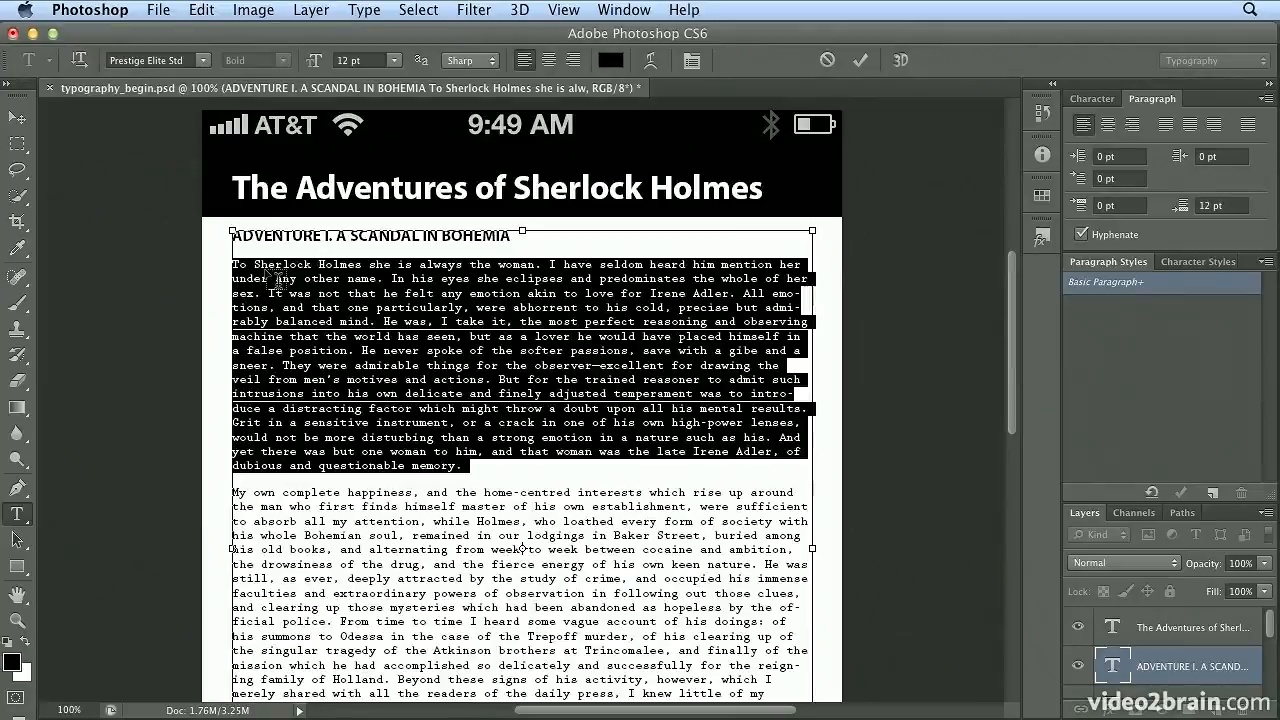
pyautogui.click(264, 268)
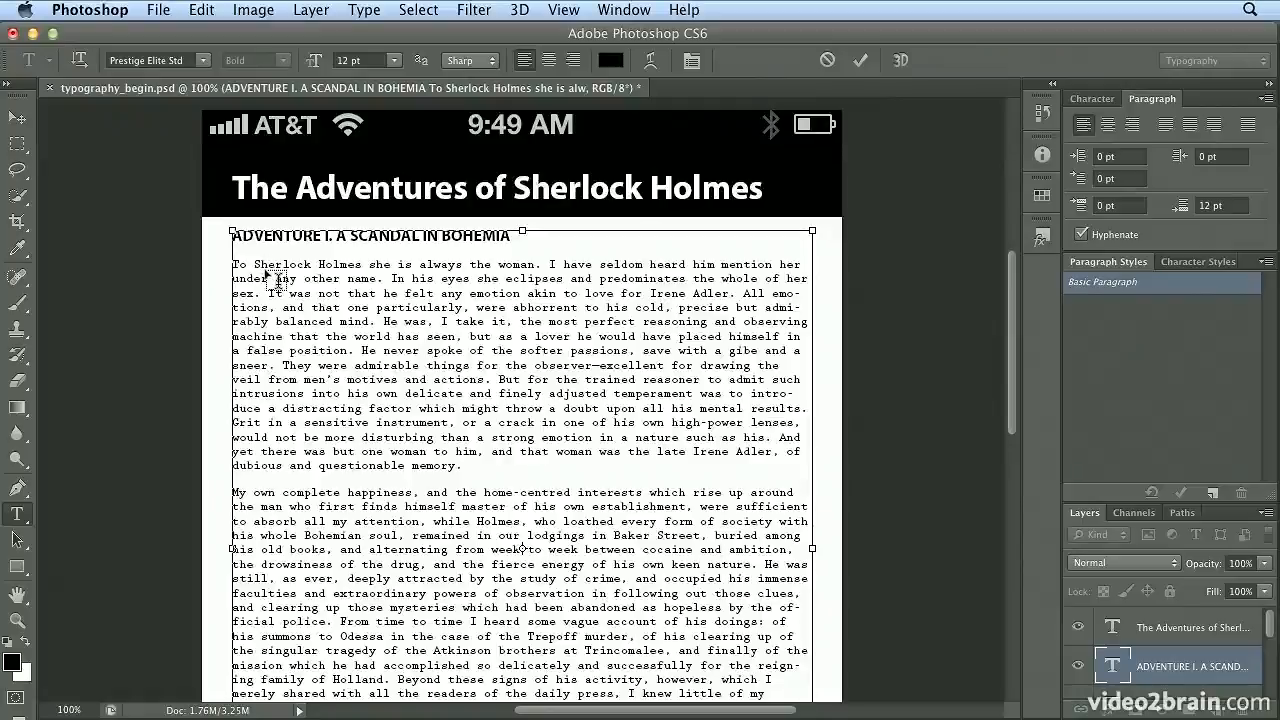
# Select from the start of the first body paragraph to the end of the text, check the selection's extent, and clear it
pyautogui.press('super+a')
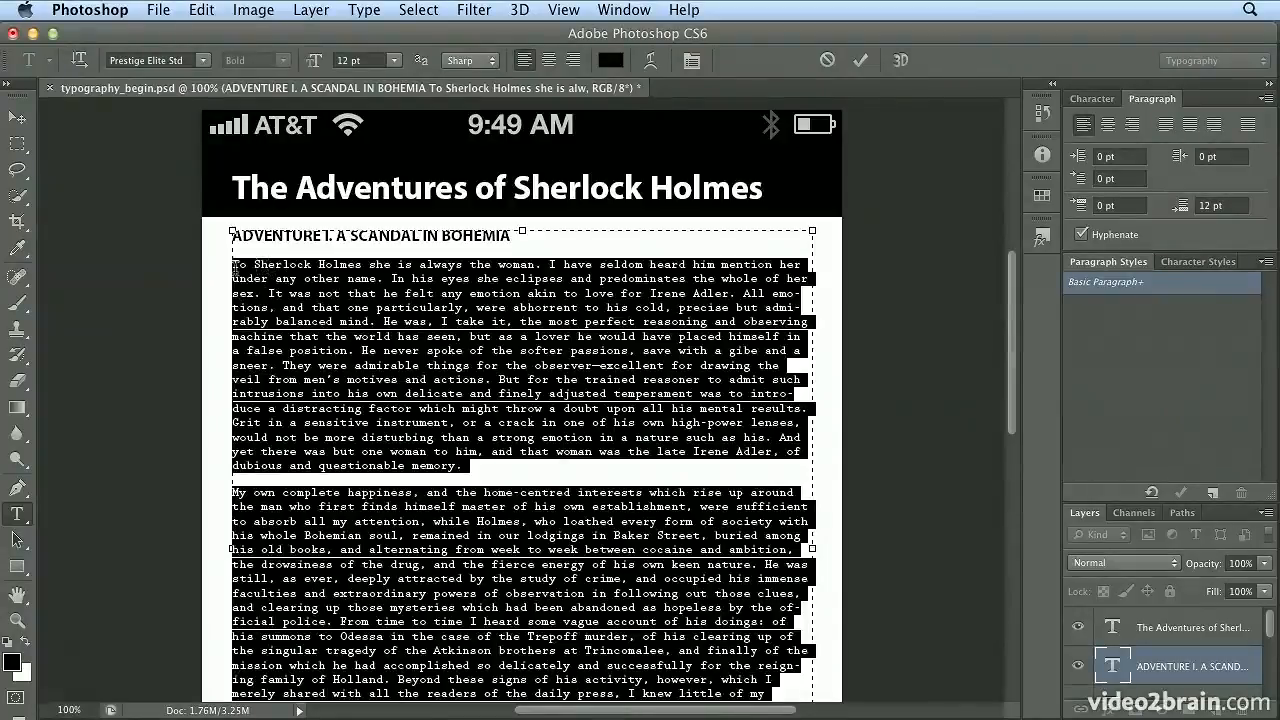
pyautogui.click(231, 266)
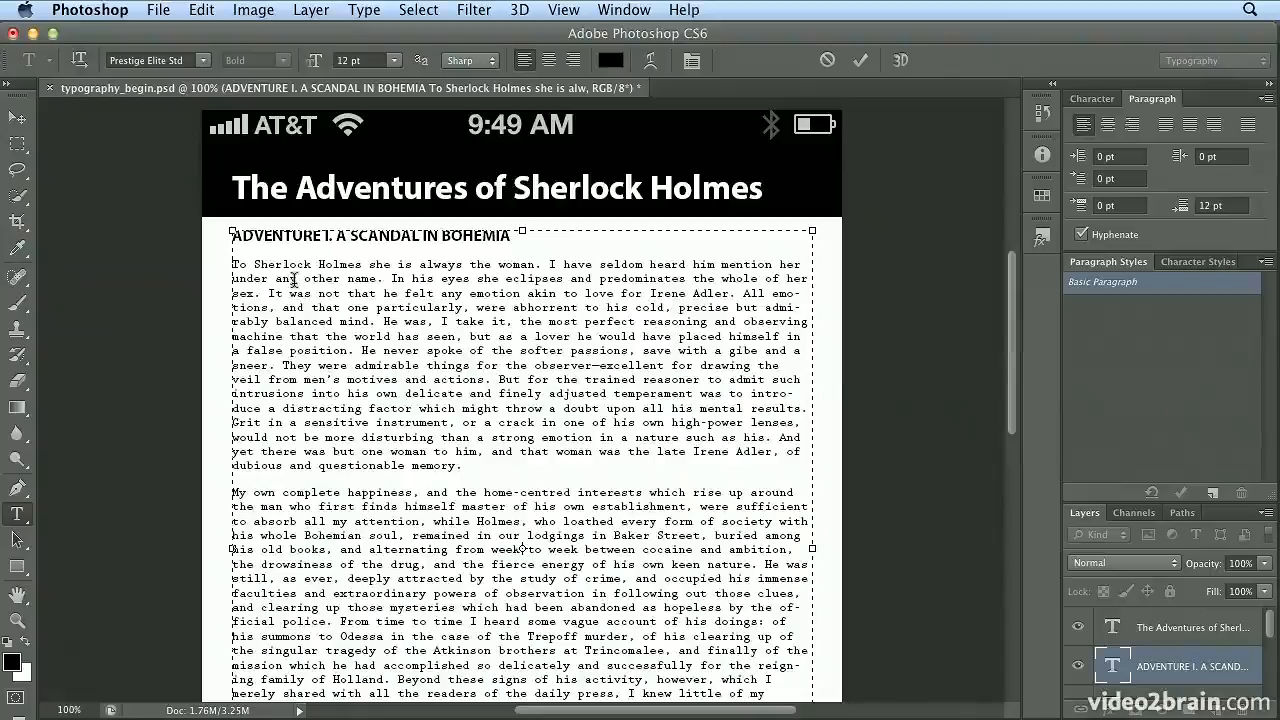
pyautogui.press('shift+super+End')
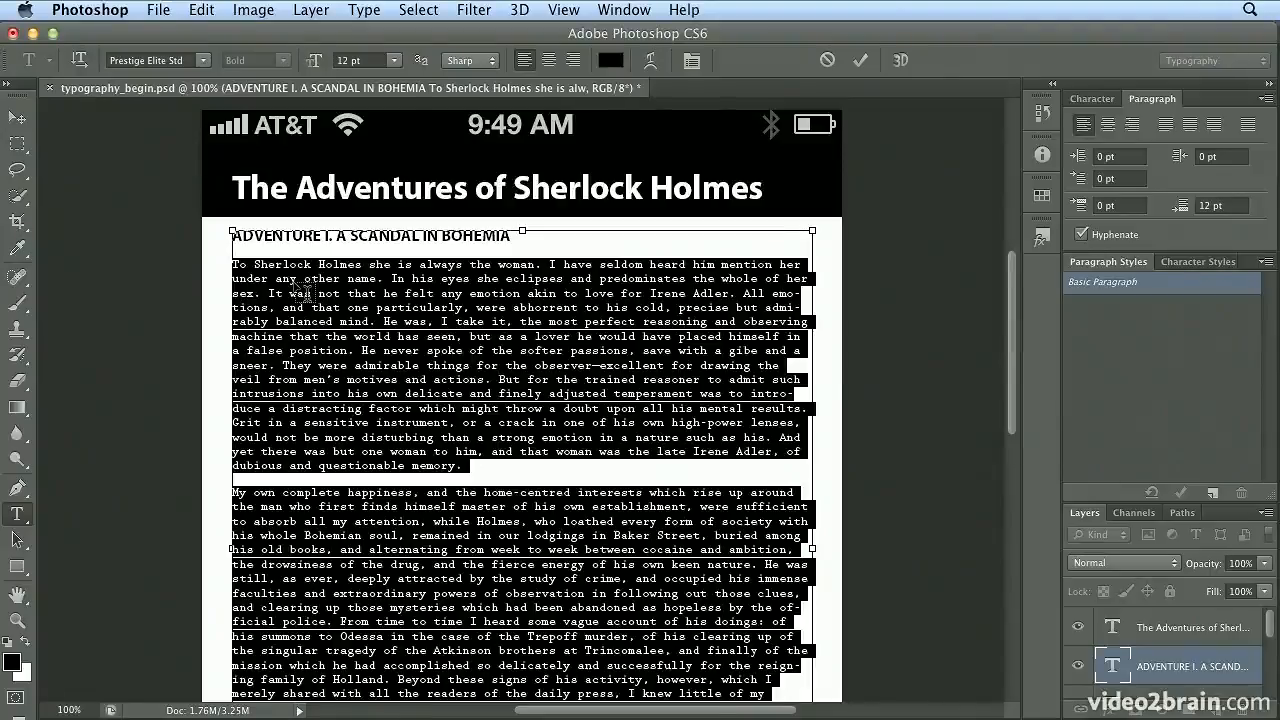
pyautogui.scroll(-4, 300, 290)
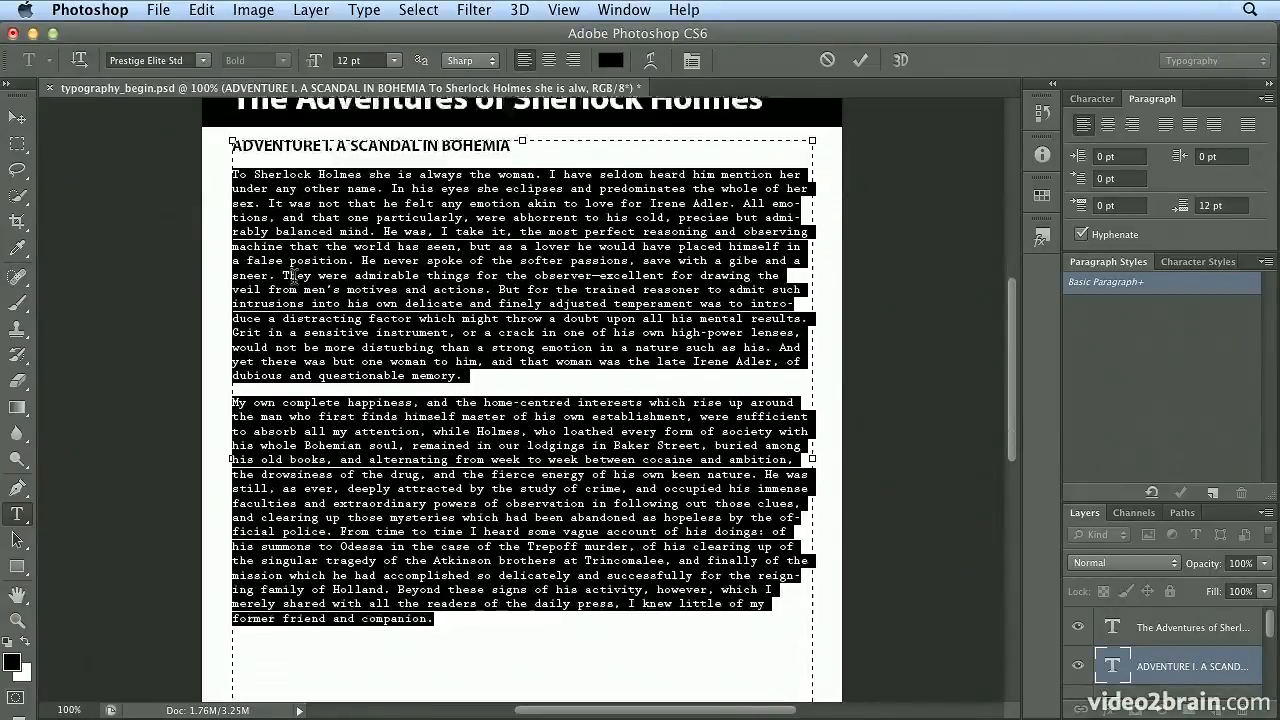
pyautogui.scroll(3, 293, 277)
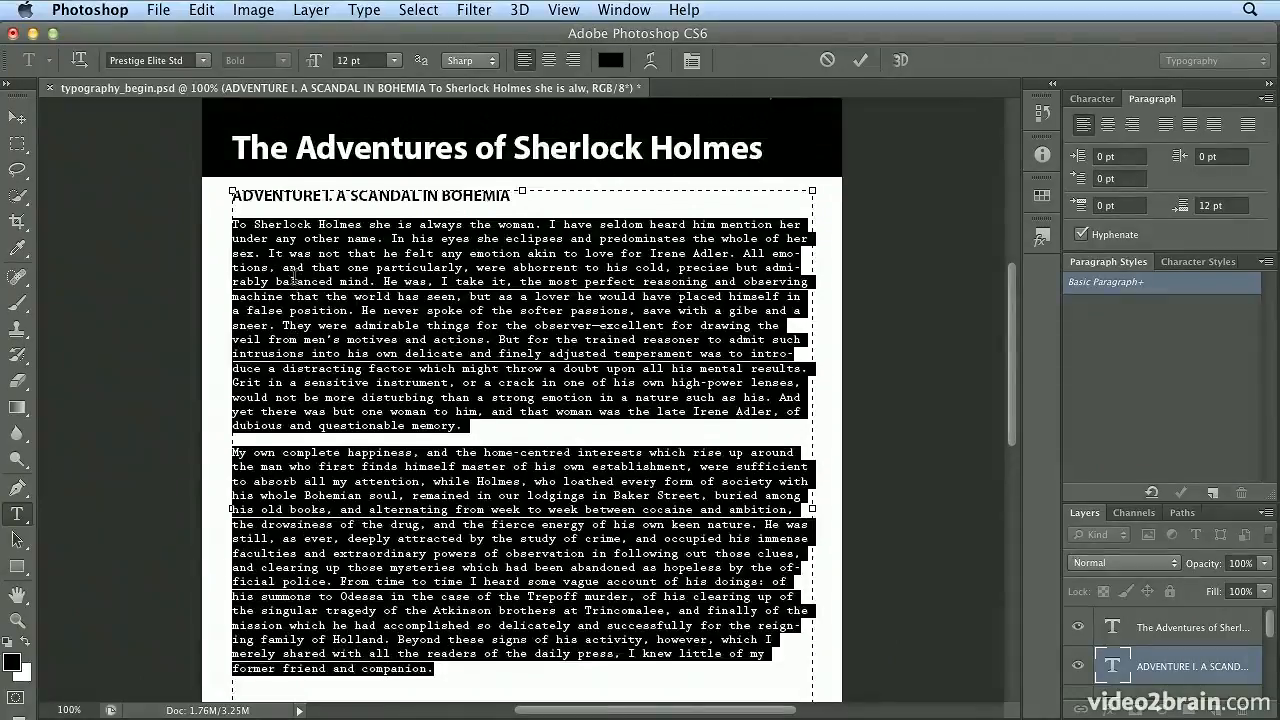
pyautogui.click(293, 277)
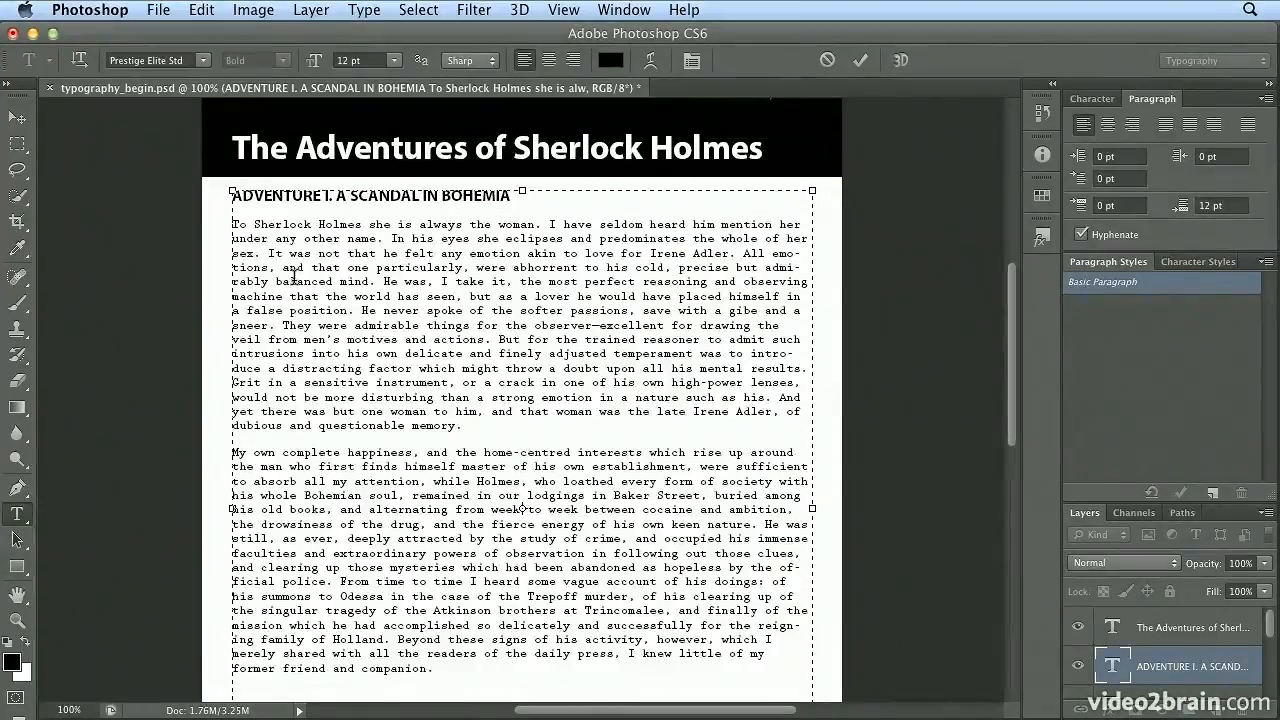
# Select both body paragraphs, leaving out the chapter heading
pyautogui.hotkey('shift', 'Right')
pyautogui.hotkey('shift', 'Right')
pyautogui.hotkey('shift', 'Left')
pyautogui.hotkey('shift', 'Left')
pyautogui.press('super')
pyautogui.press('super+a')
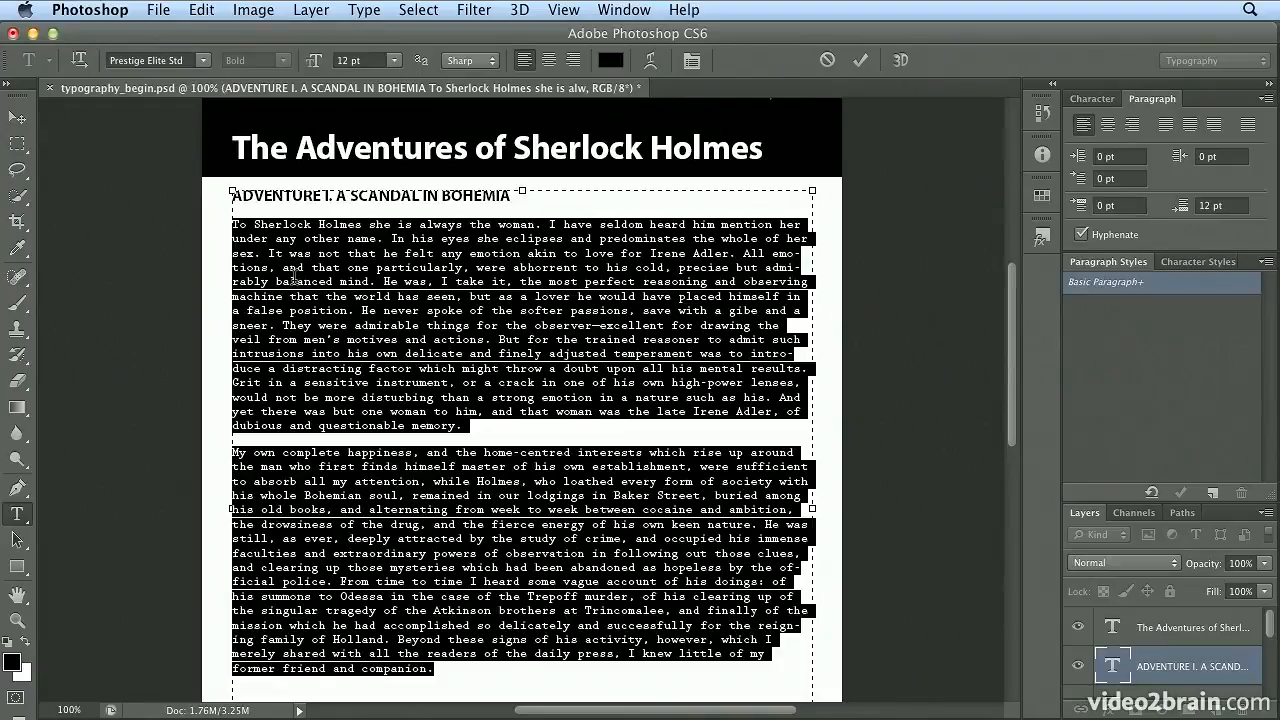
# Collapse the leading of both body paragraphs to 0 pt, show the character settings, and raise the leading to 10 pt in 2 pt increments
pyautogui.hotkey('alt', 'Up')
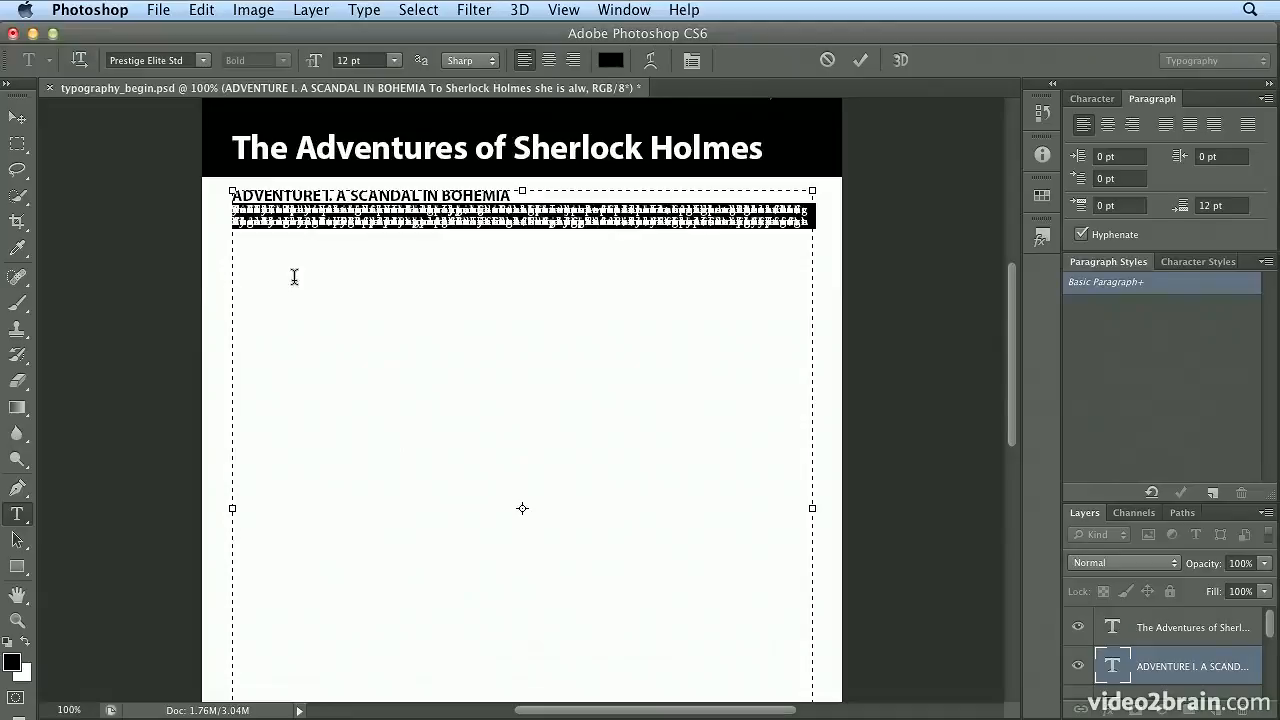
pyautogui.click(1080, 104)
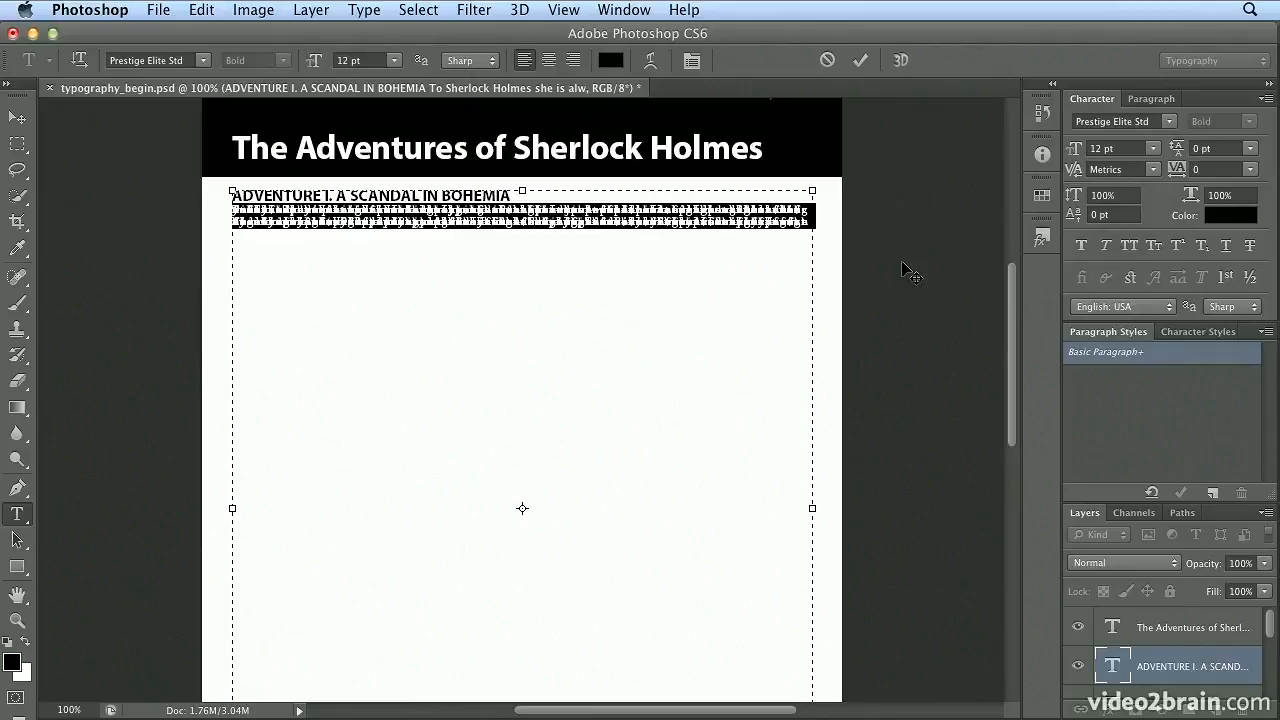
pyautogui.hotkey('alt', 'Down')
pyautogui.hotkey('alt', 'Down')
pyautogui.hotkey('alt', 'Down')
pyautogui.hotkey('alt', 'Down')
pyautogui.hotkey('alt', 'Down')
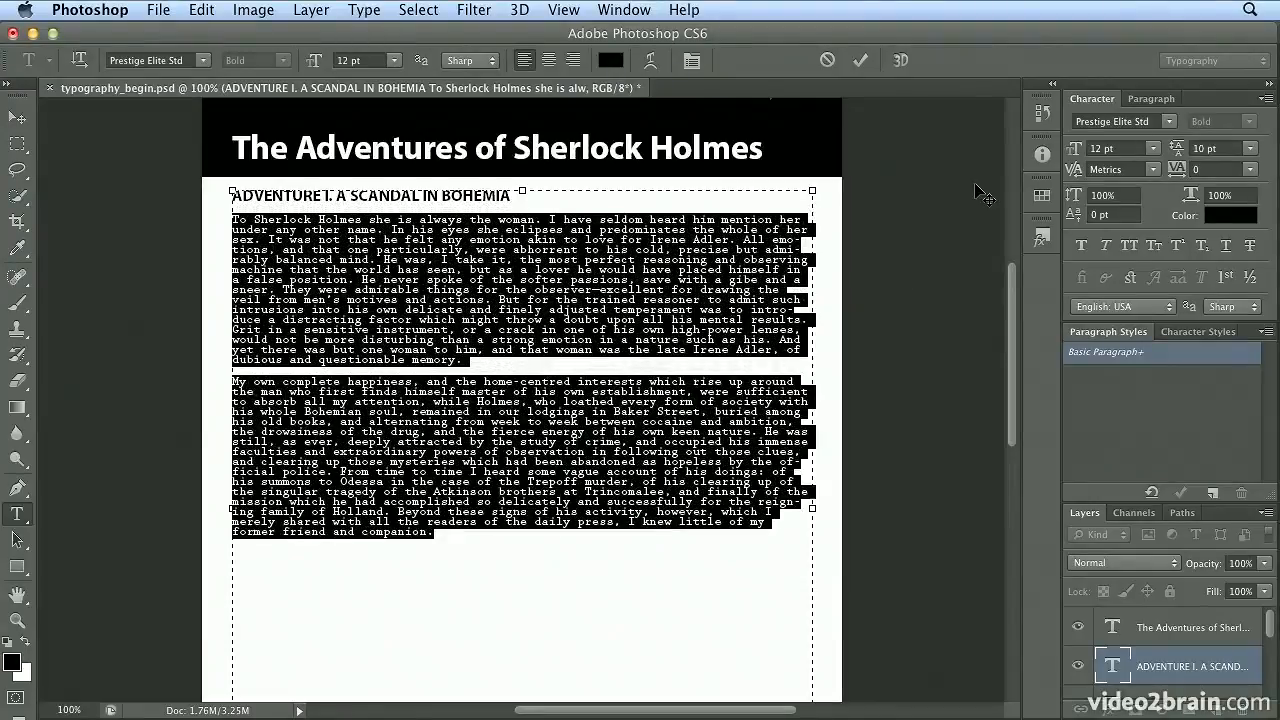
# Try looser leading on the body paragraphs, going through 16 pt to 20 pt, and tighten it through 14 pt to 12 pt
pyautogui.hotkey('alt', 'Down')
pyautogui.hotkey('alt', 'Down')
pyautogui.hotkey('alt', 'Down')
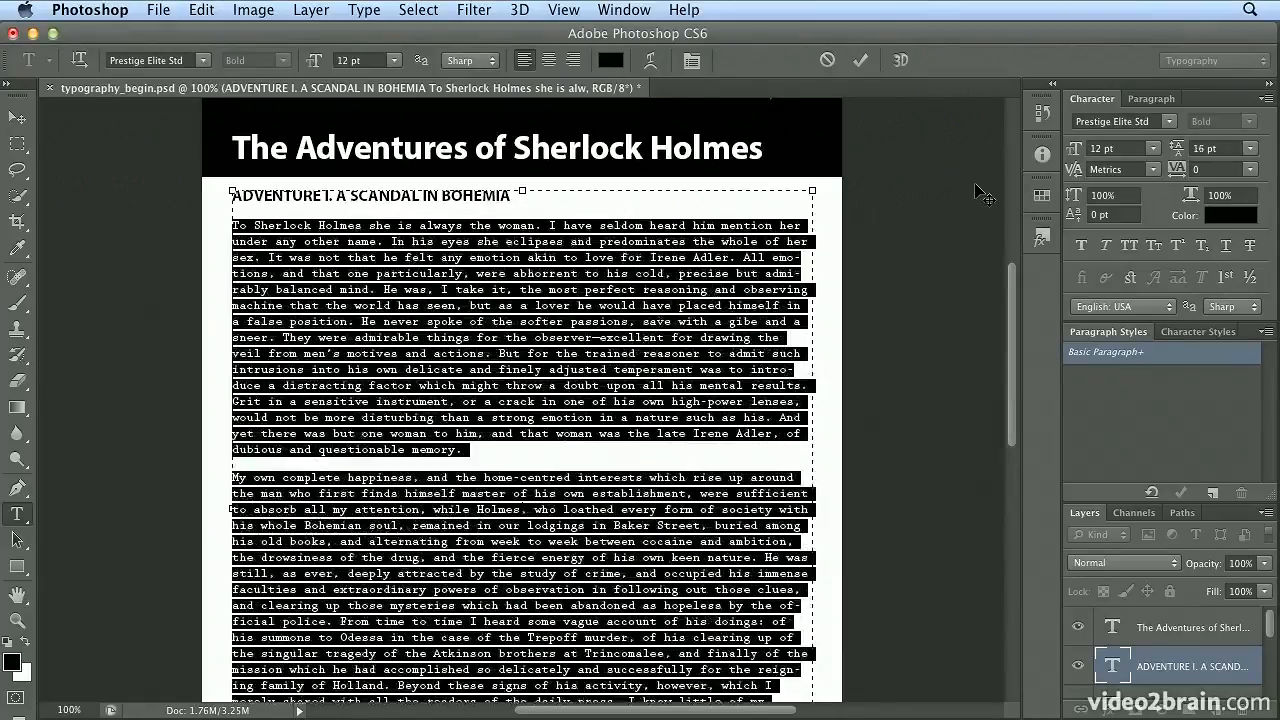
pyautogui.hotkey('alt', 'Down')
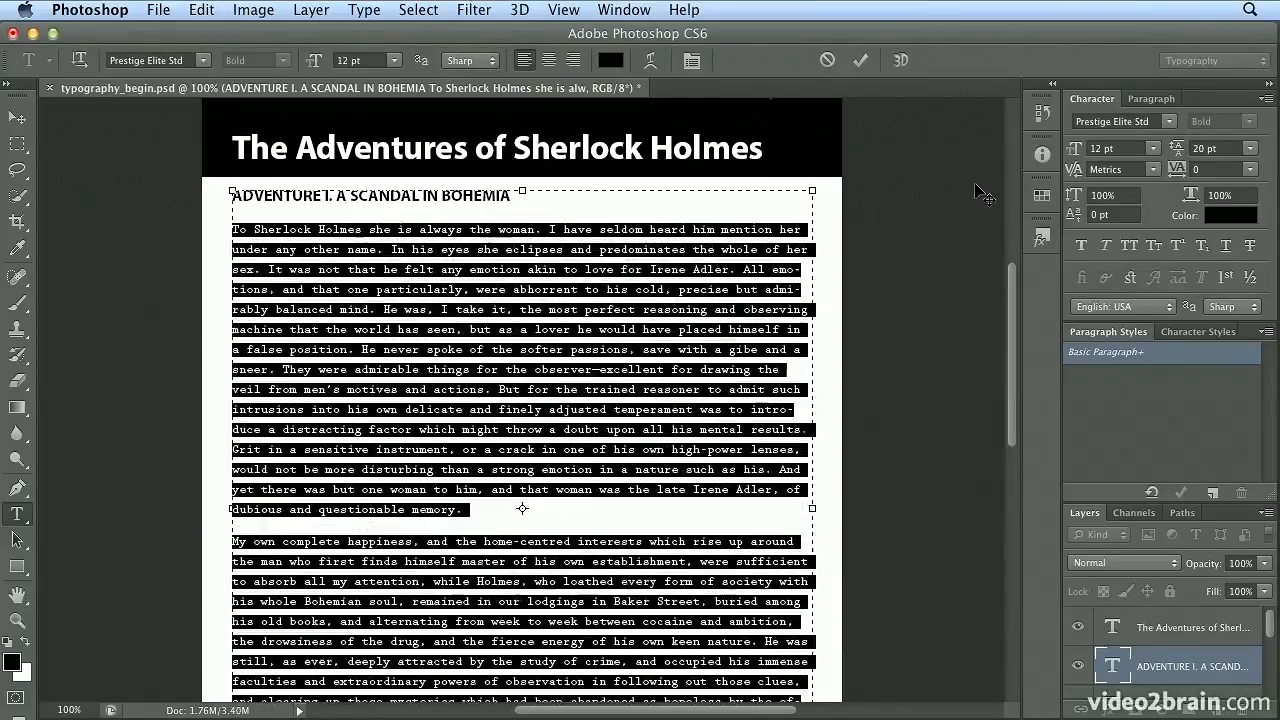
pyautogui.hotkey('alt', 'Up')
pyautogui.hotkey('alt', 'Up')
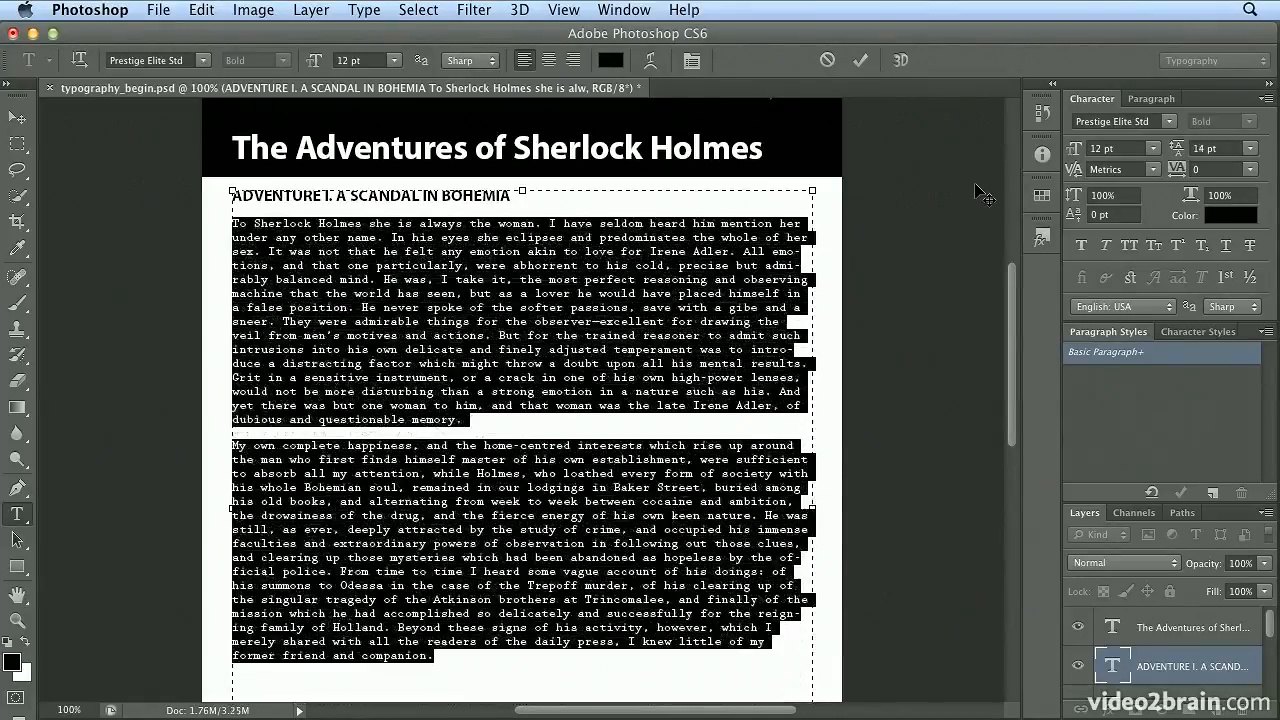
pyautogui.hotkey('alt', 'Up')
pyautogui.hotkey('alt', 'Up')
pyautogui.hotkey('alt', 'Down')
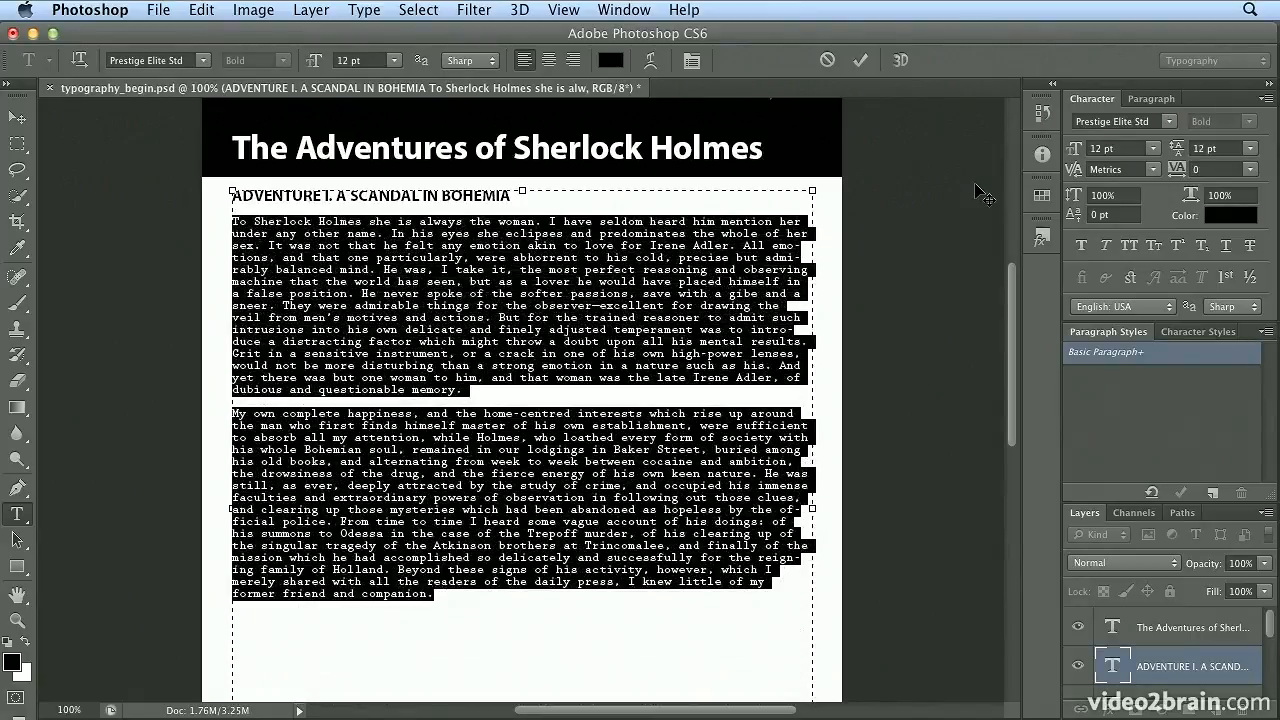
# Tighten the body paragraphs' leading to 10 pt, widen their tracking in increments of 20, and return the tracking to 0
pyautogui.hotkey('alt', 'Right')
pyautogui.hotkey('alt', 'Up')
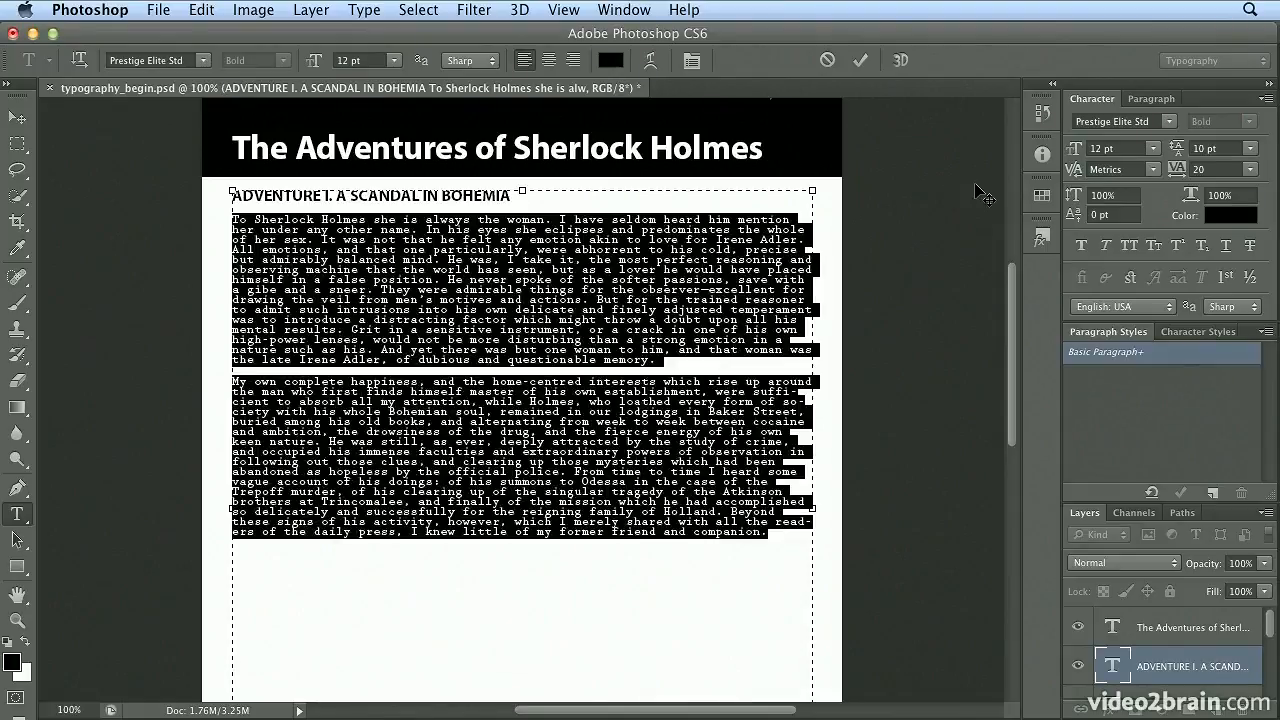
pyautogui.hotkey('alt', 'Right')
pyautogui.hotkey('alt', 'Right')
pyautogui.hotkey('alt', 'Right')
pyautogui.hotkey('alt', 'Left')
pyautogui.hotkey('alt', 'Left')
pyautogui.hotkey('alt', 'Left')
pyautogui.hotkey('alt', 'Left')
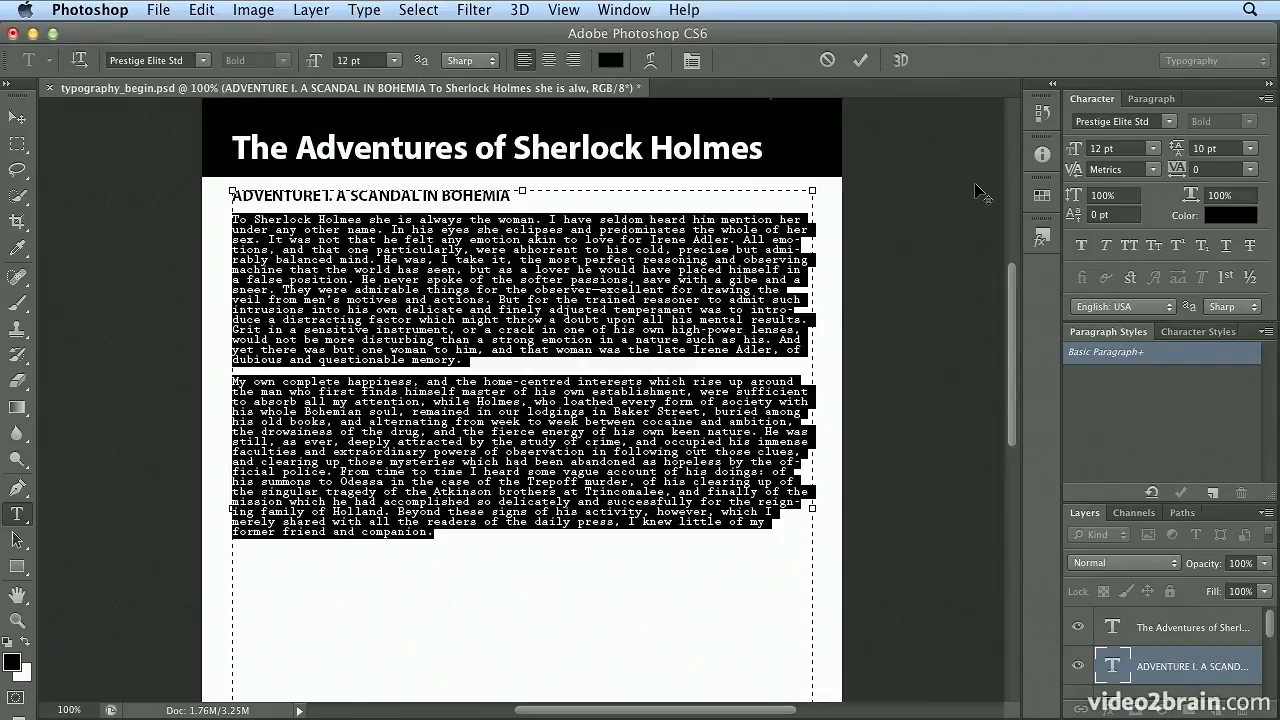
# Increase the leading of the body paragraphs to 18 pt and reduce it to 14 pt
pyautogui.hotkey('alt', 'Down')
pyautogui.hotkey('alt', 'Down')
pyautogui.hotkey('alt', 'Down')
pyautogui.hotkey('alt', 'Down')
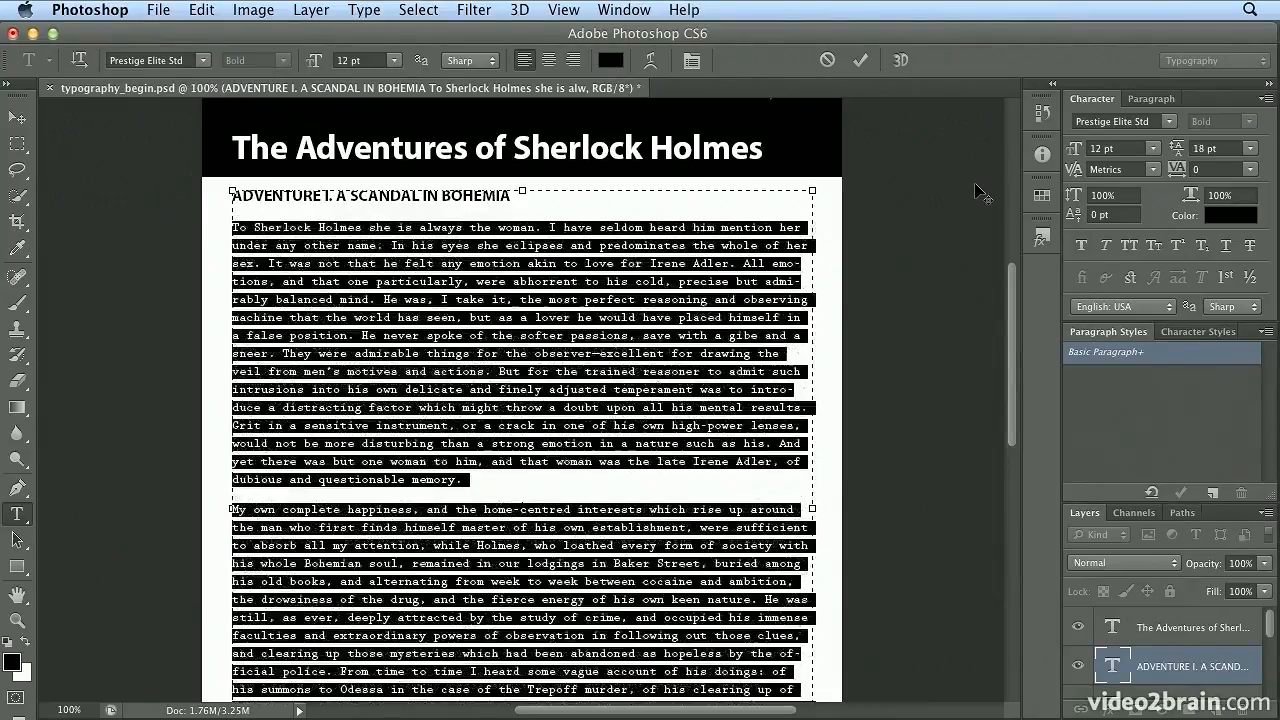
pyautogui.hotkey('alt', 'Up')
pyautogui.hotkey('alt', 'Up')
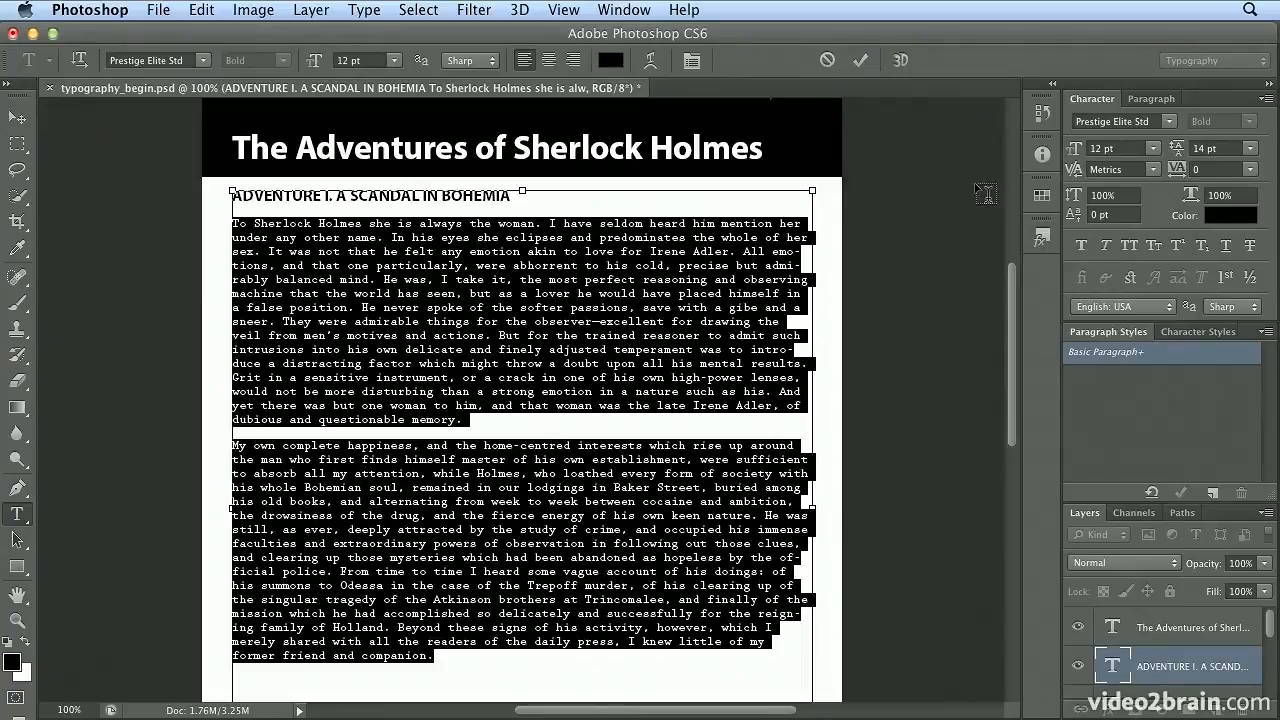
# Try center and right alignment on the heading and body text, and return them to left alignment
pyautogui.press('super+shift+c')
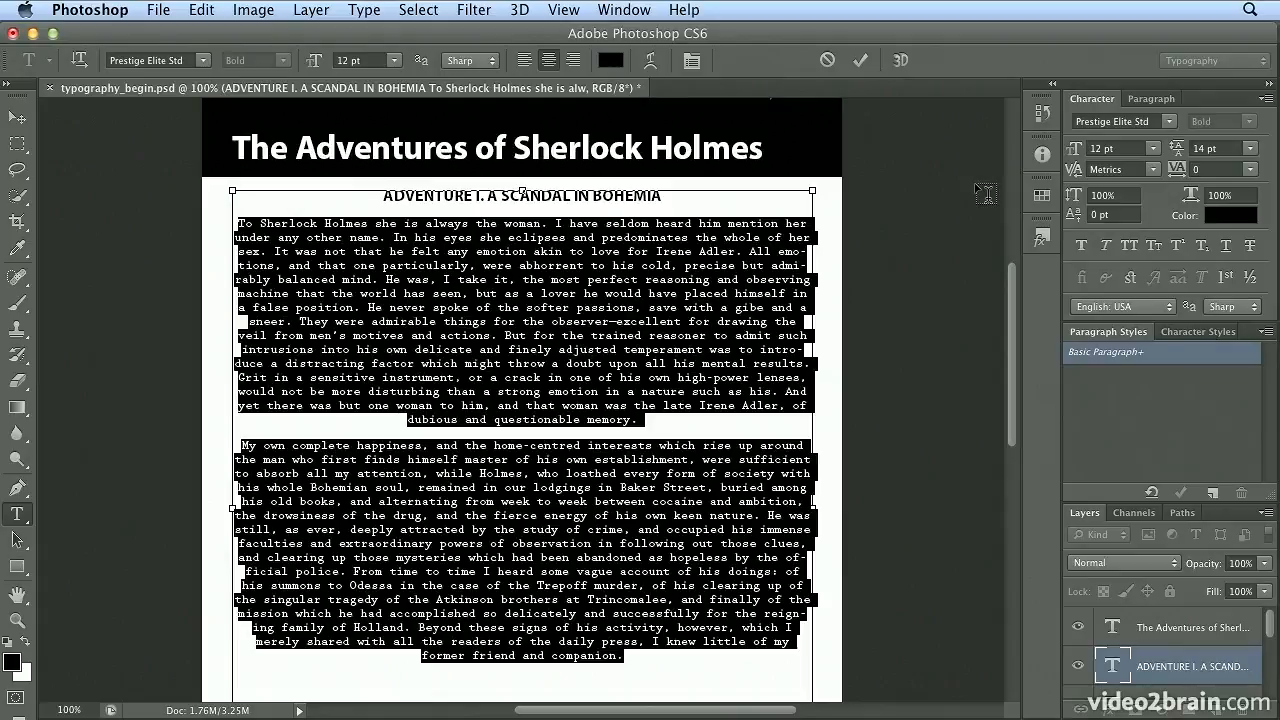
pyautogui.press('super+shift+r')
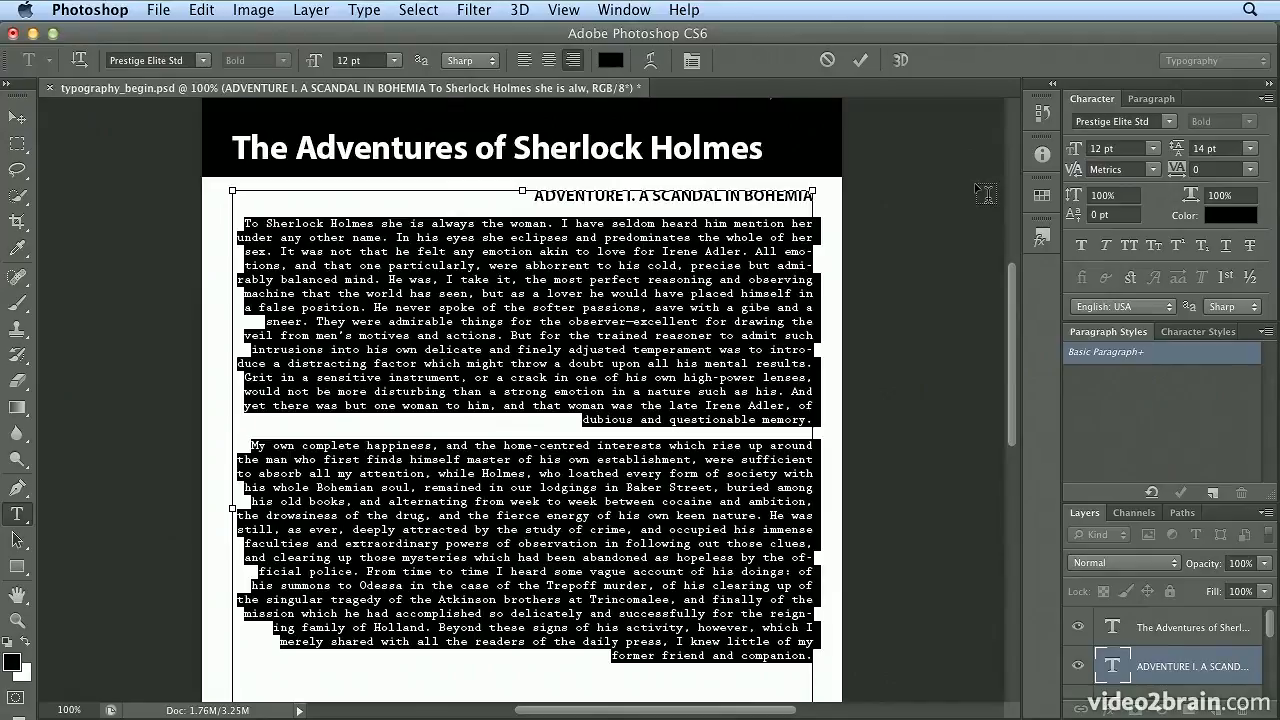
pyautogui.press('super+shift+l')
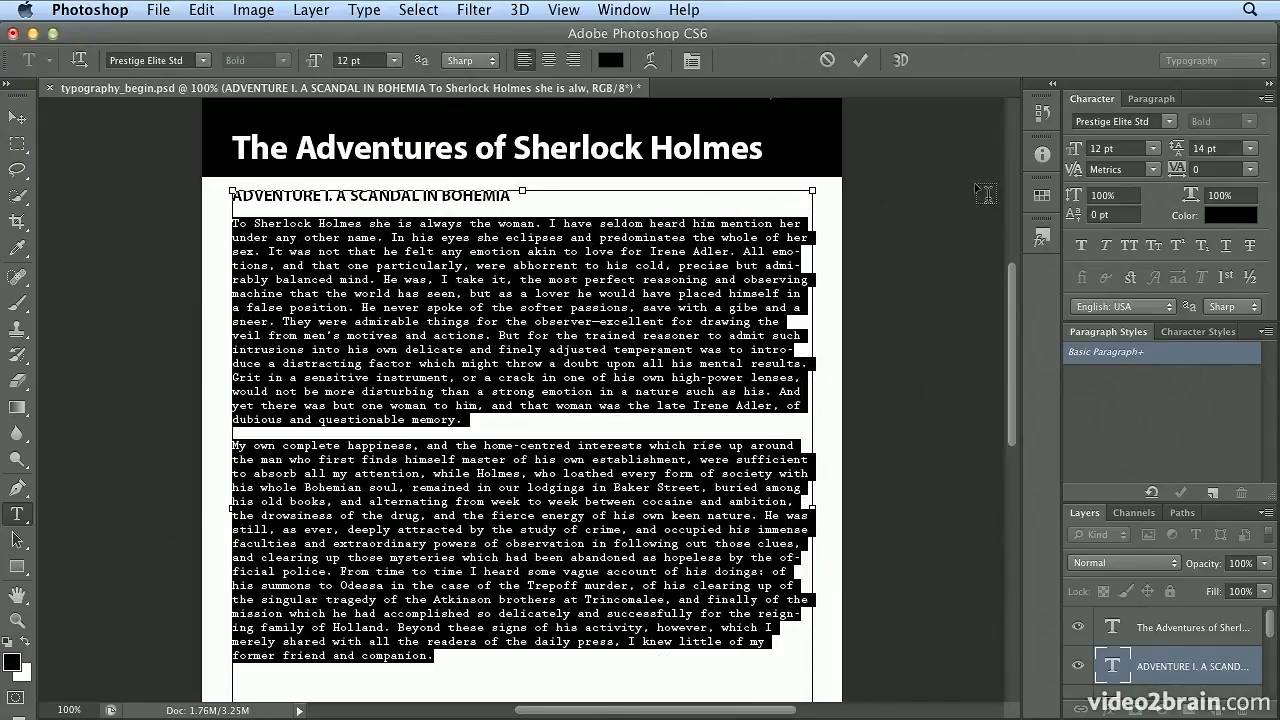